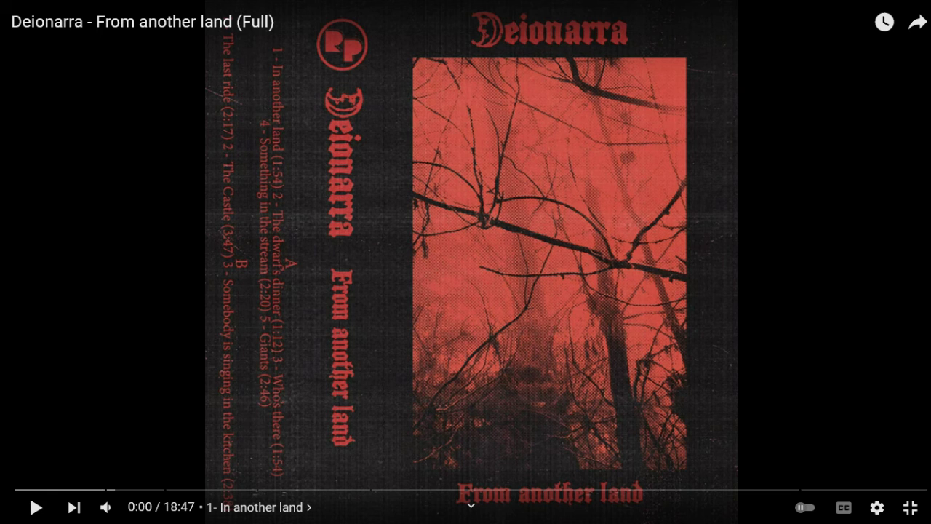
Play the Deionarra - From another land (Full) album video on YouTube from the start
{"action": "left_click", "coordinate": [159, 202]}
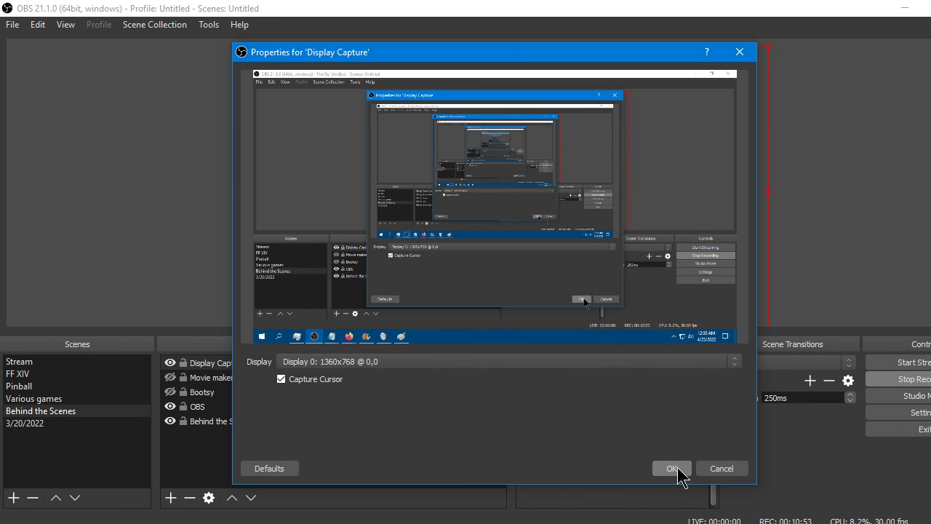
Accept the Display Capture settings, then select and deselect the Bootsy source
{"action": "left_click", "coordinate": [676, 470]}
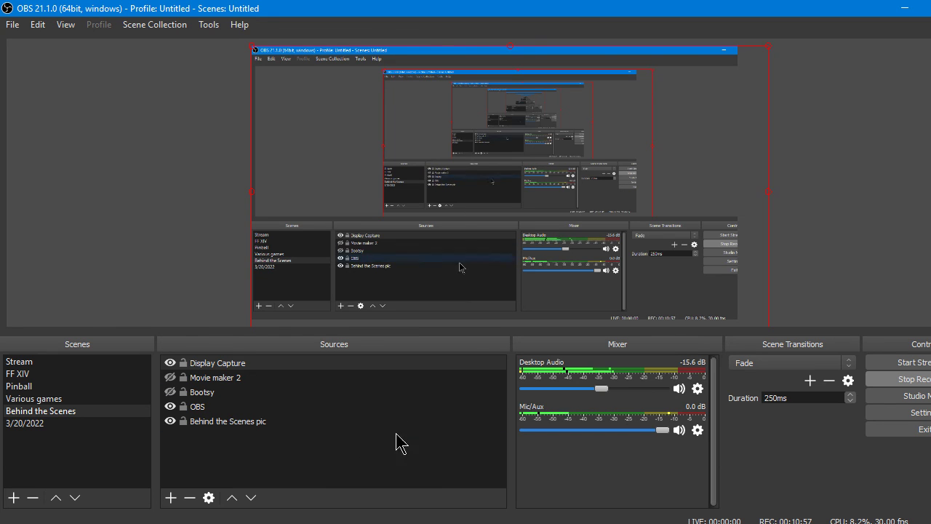
{"action": "left_click", "coordinate": [389, 392]}
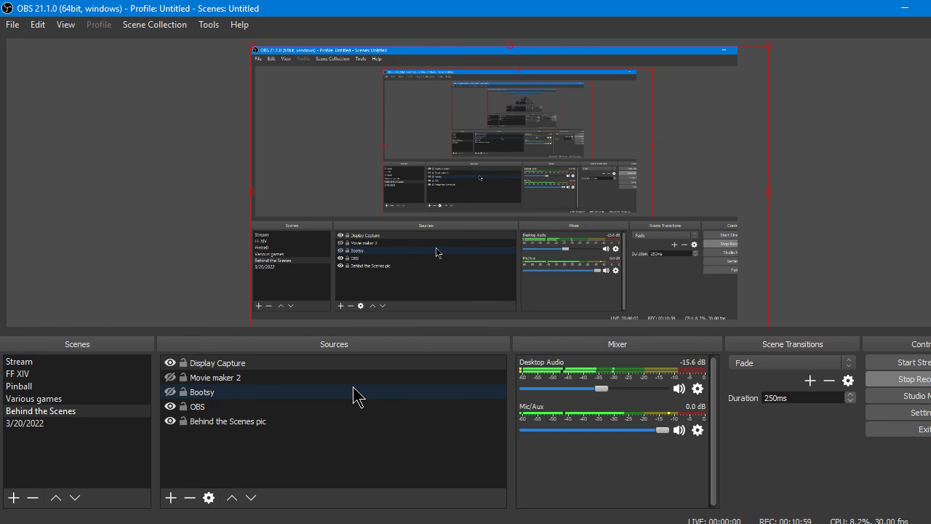
{"action": "left_click", "coordinate": [650, 82]}
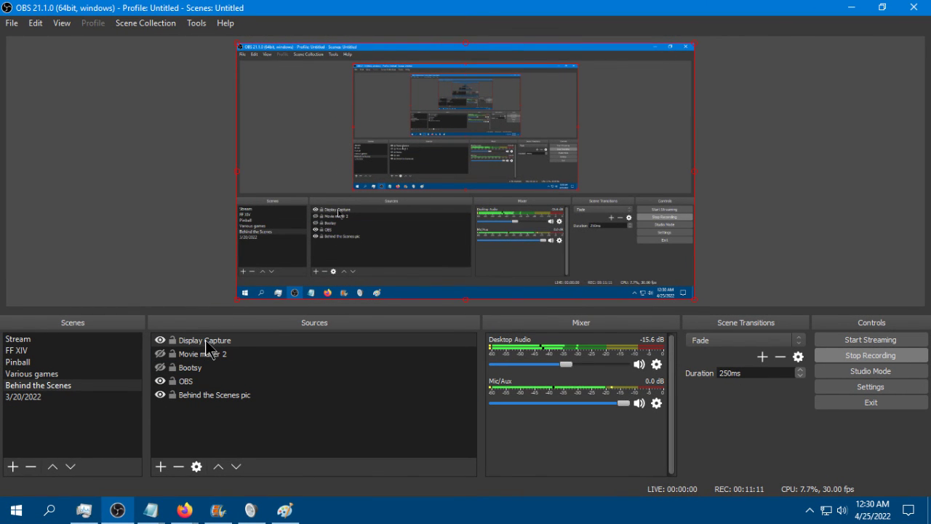
Dismiss the Display Capture source's actions menu unused and bring up the add-source type list
{"action": "right_click", "coordinate": [206, 348]}
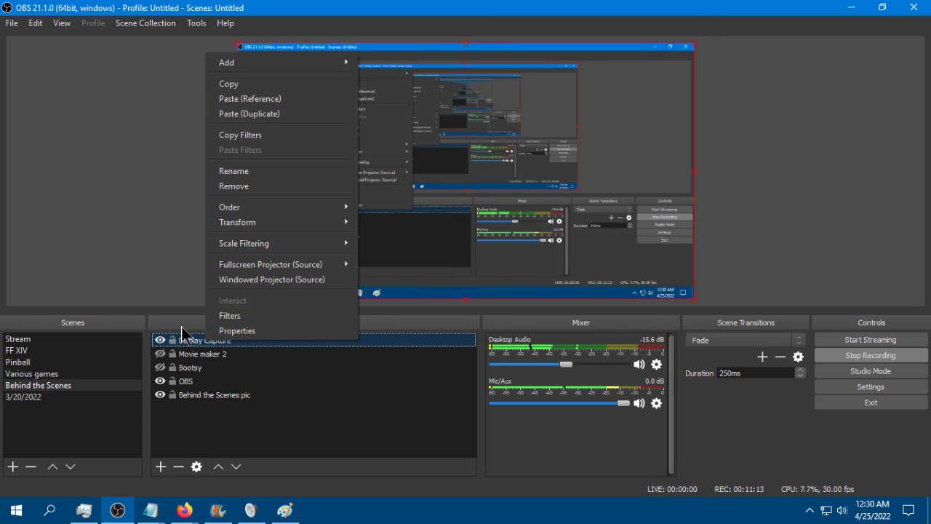
{"action": "left_click", "coordinate": [145, 245]}
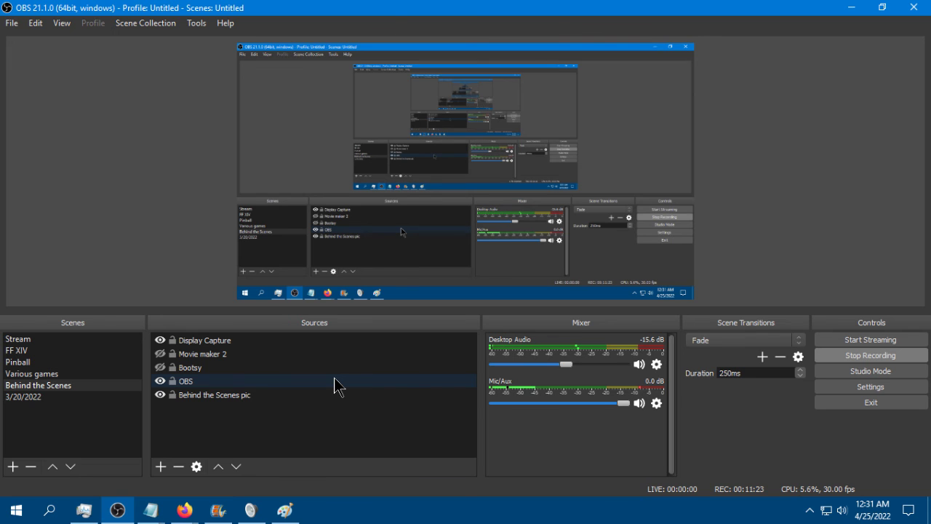
{"action": "left_click", "coordinate": [160, 468]}
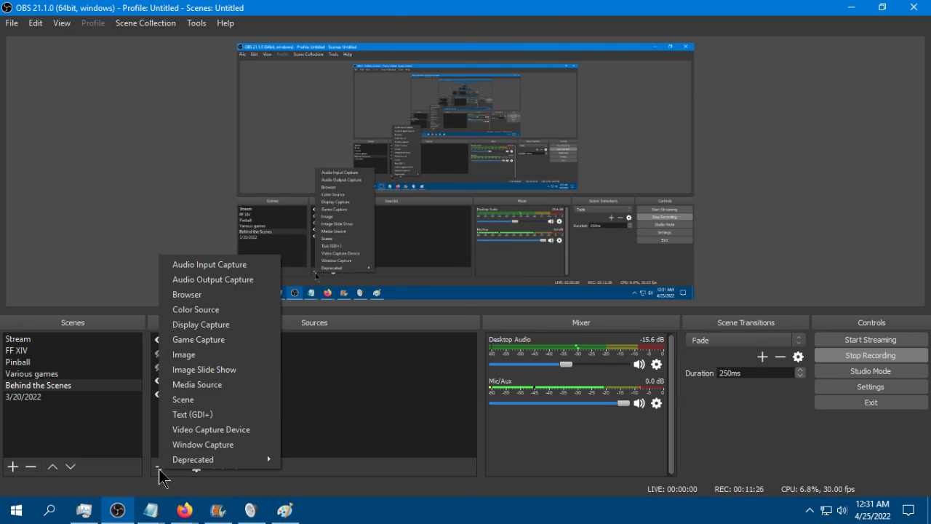
Create a default-named Color Source coloured dark navy blue (#00007f) and apply it
{"action": "left_click", "coordinate": [230, 318]}
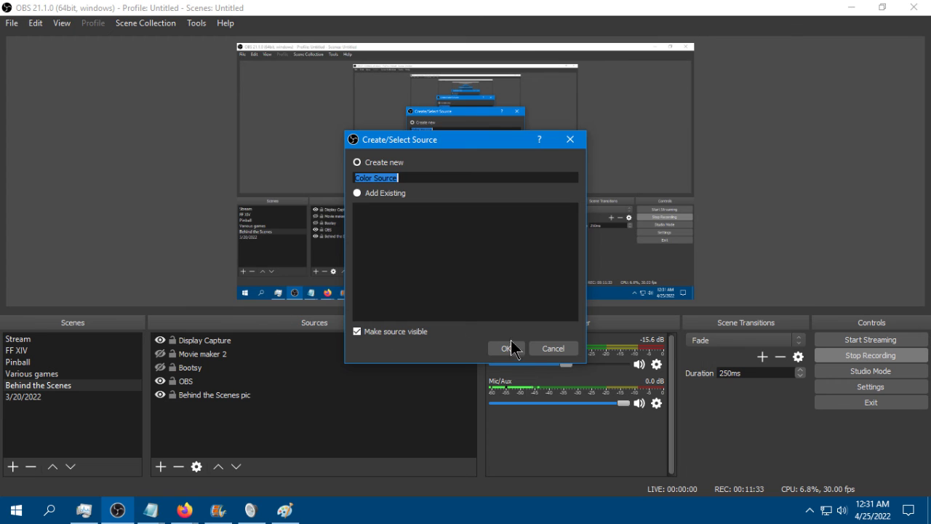
{"action": "left_click", "coordinate": [512, 350]}
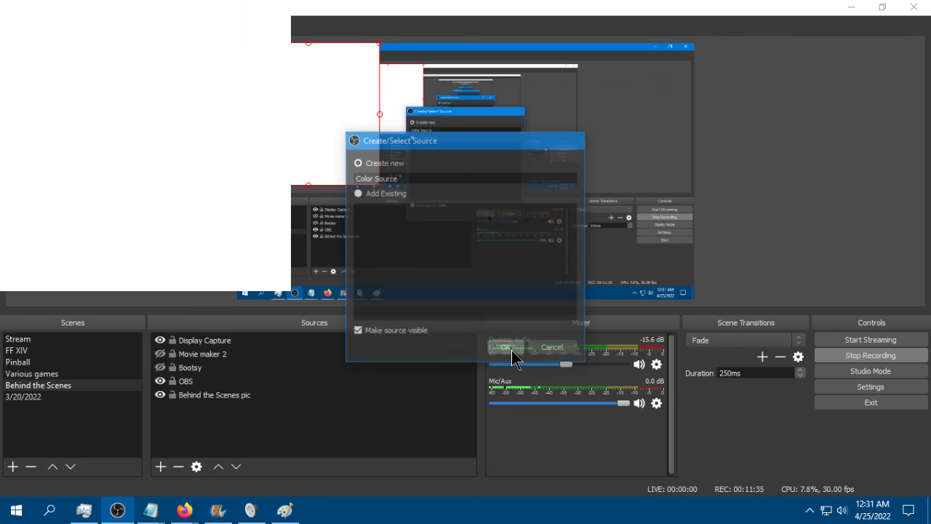
{"action": "left_click", "coordinate": [560, 339]}
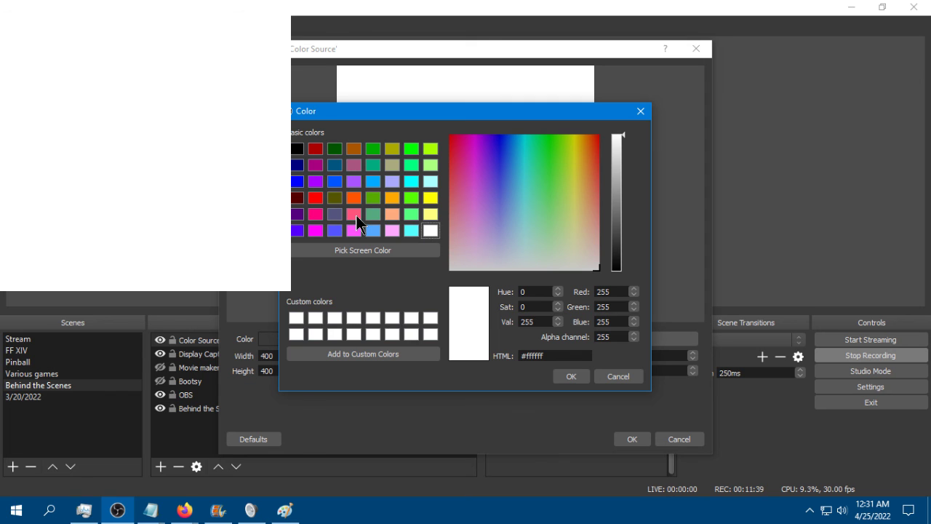
{"action": "left_click", "coordinate": [298, 164]}
{"action": "left_click", "coordinate": [569, 377]}
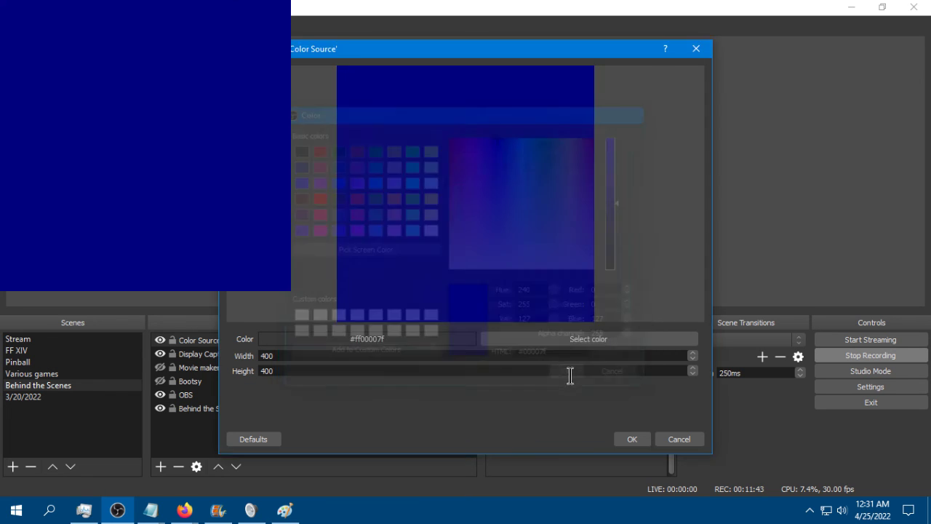
{"action": "left_click", "coordinate": [632, 441]}
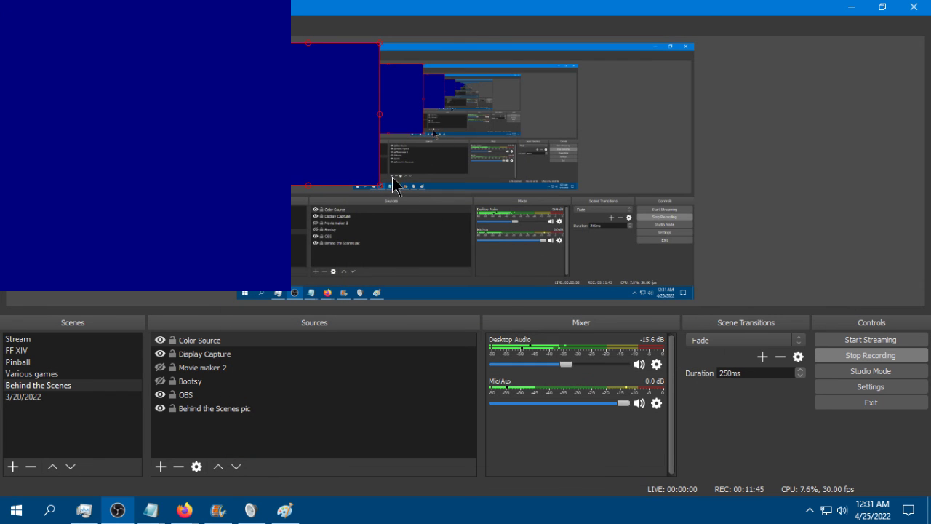
Stretch the navy Color Source over the canvas, toggle its visibility off and on, and enlarge the preview
{"action": "left_click_drag", "start_coordinate": [379, 190], "coordinate": [930, 213]}
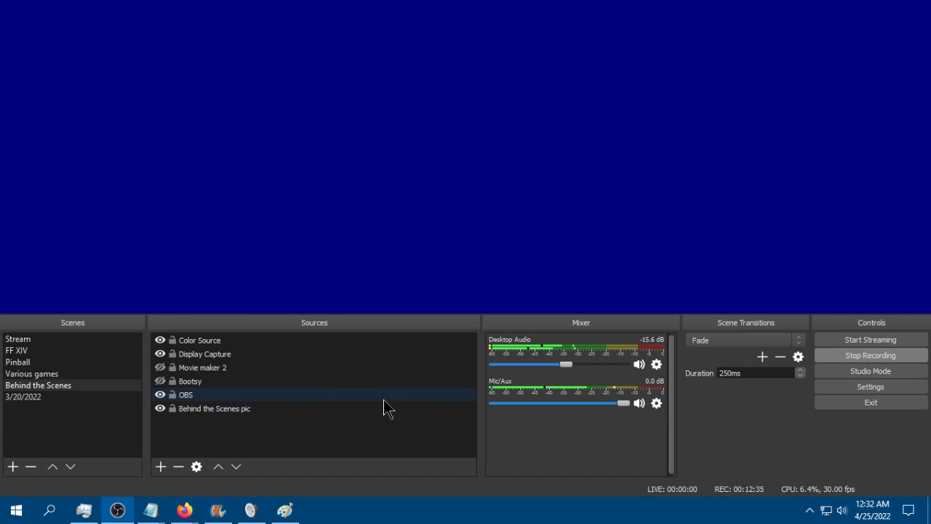
{"action": "left_click", "coordinate": [158, 340]}
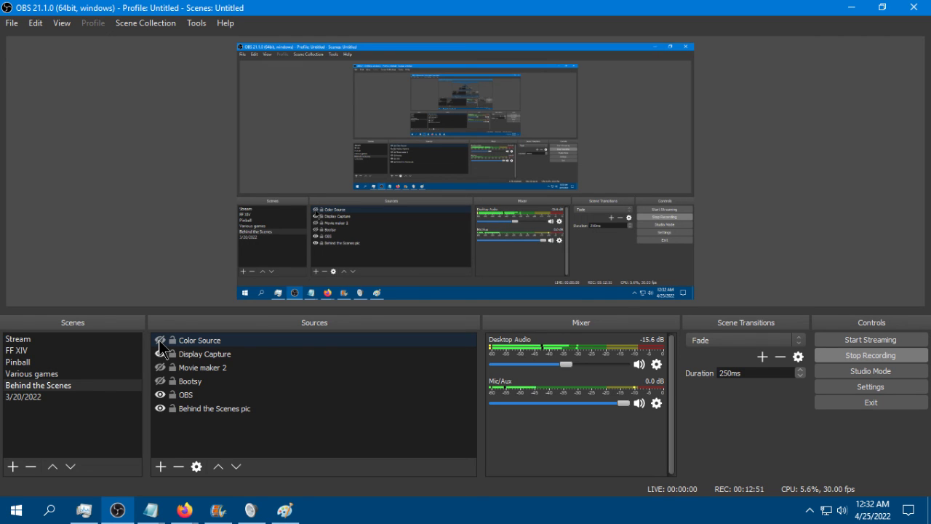
{"action": "left_click", "coordinate": [159, 339]}
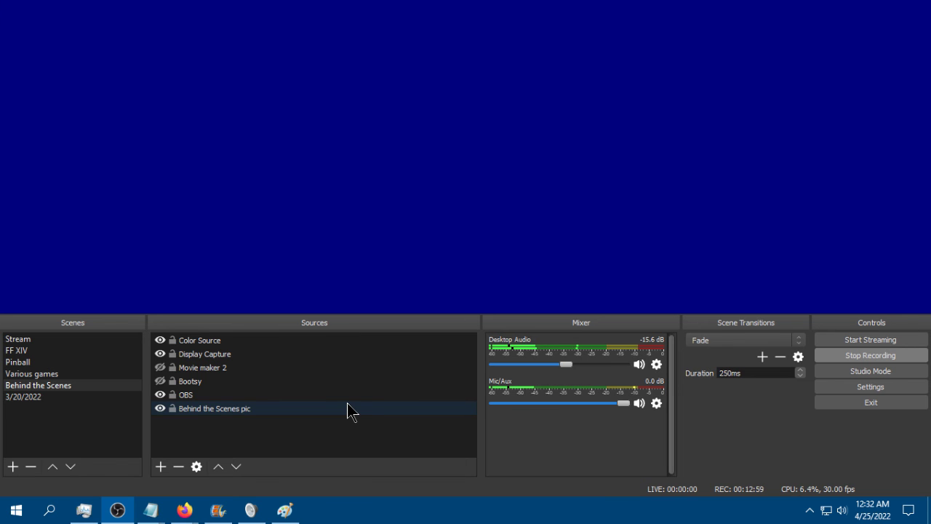
{"action": "left_click_drag", "start_coordinate": [339, 317], "coordinate": [338, 283]}
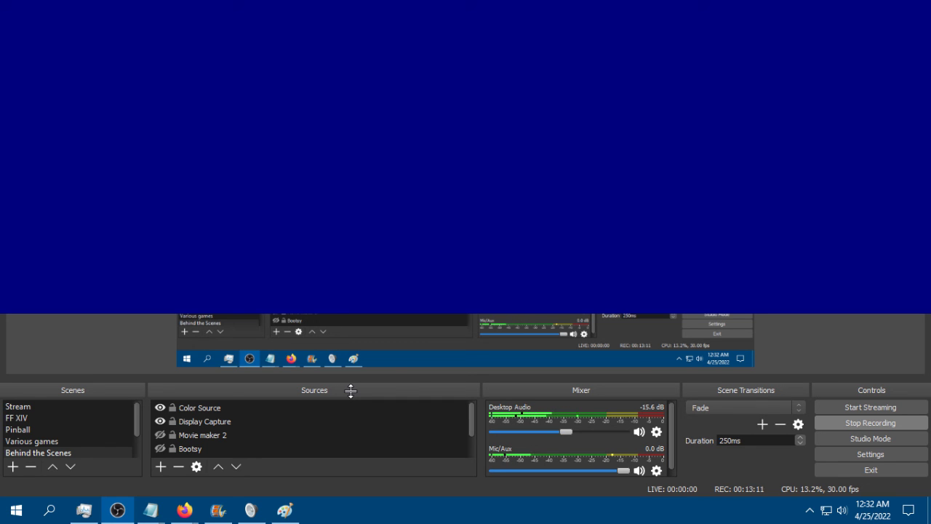
Raise the preview-to-docks splitter slightly and select the Color Source in Sources
{"action": "left_click_drag", "start_coordinate": [351, 391], "coordinate": [351, 371]}
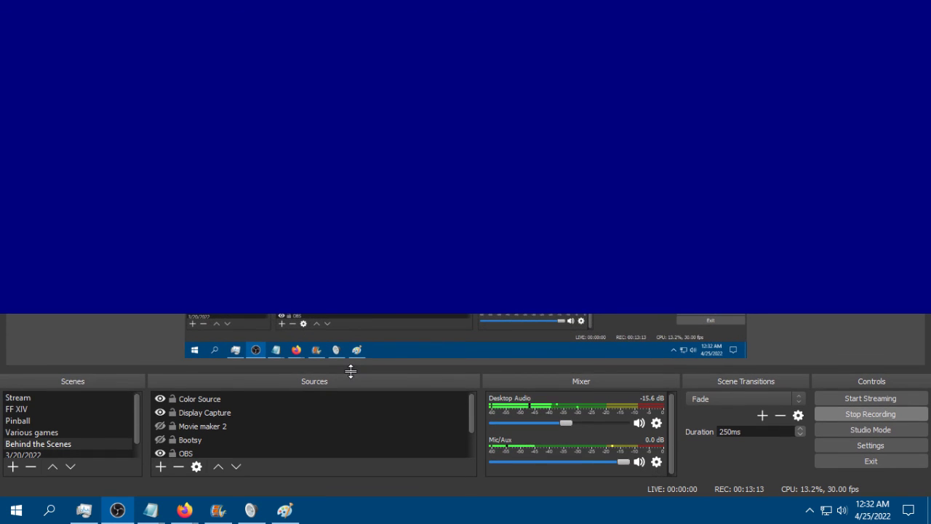
{"action": "left_click", "coordinate": [199, 400]}
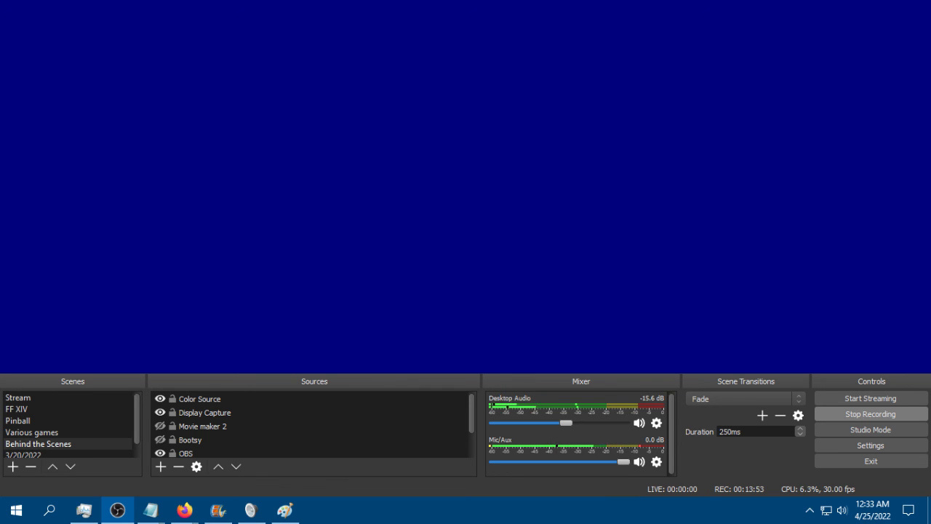
{"action": "left_click", "coordinate": [159, 399]}
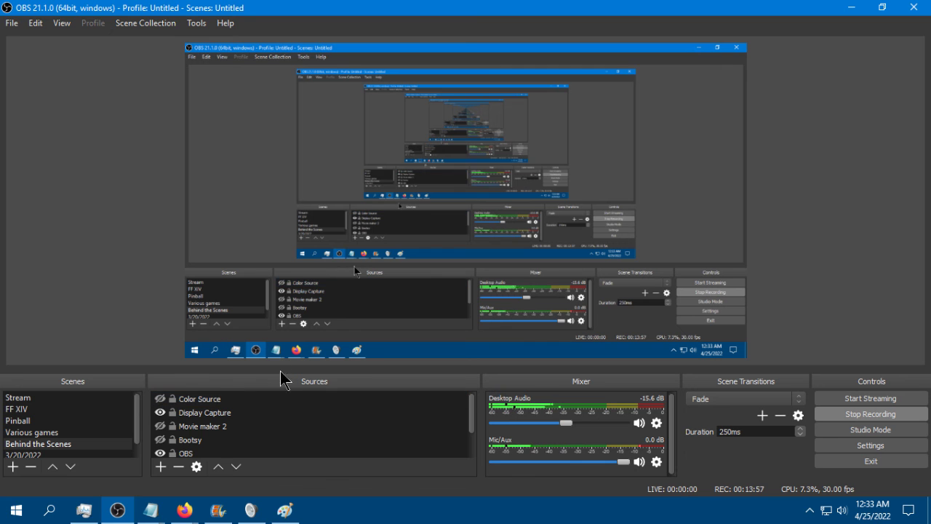
{"action": "left_click_drag", "start_coordinate": [279, 370], "coordinate": [284, 325]}
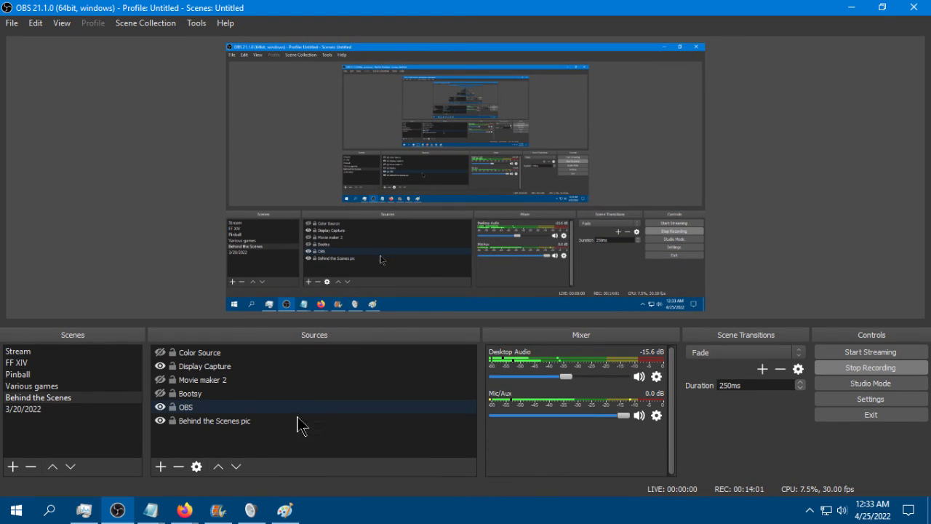
{"action": "left_click", "coordinate": [341, 422]}
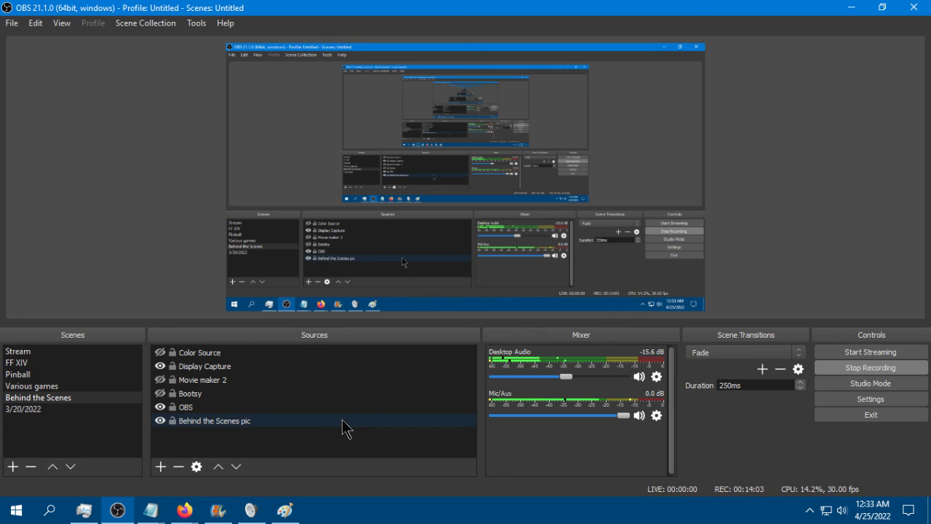
Begin adding an Image source and name it 'Just some image'
{"action": "right_click", "coordinate": [223, 369]}
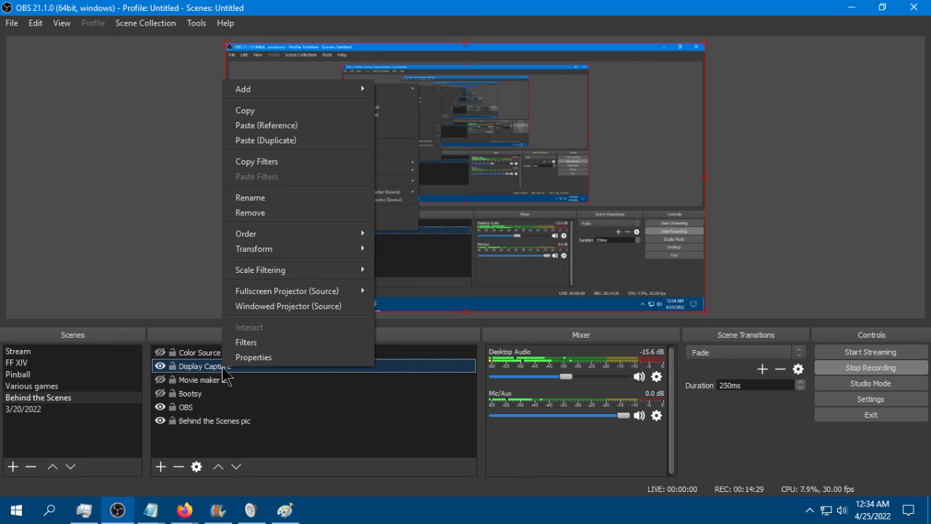
{"action": "left_click", "coordinate": [153, 226]}
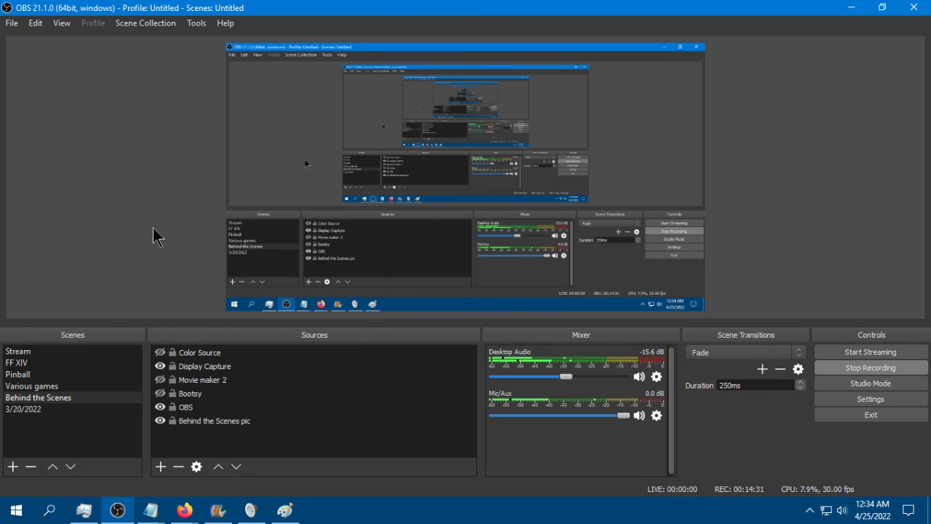
{"action": "left_click", "coordinate": [162, 466]}
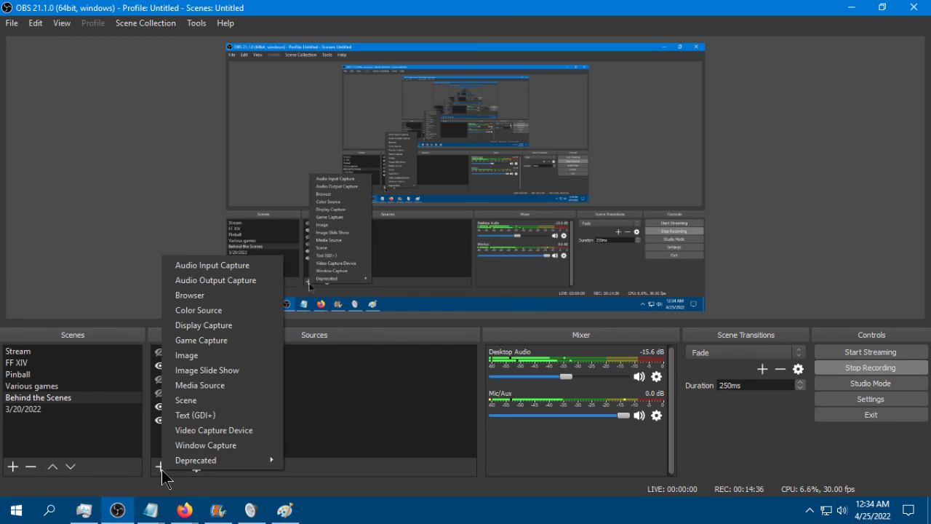
{"action": "left_click", "coordinate": [214, 355]}
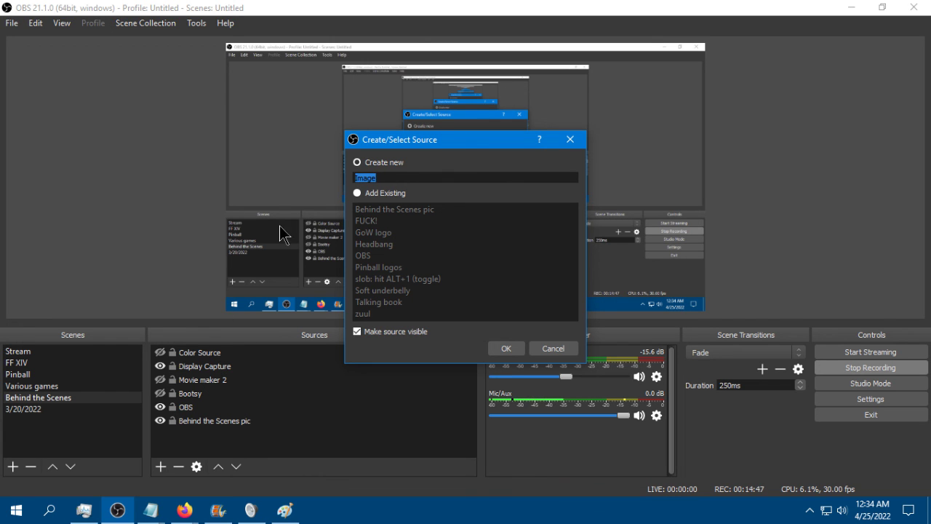
{"action": "left_click_drag", "start_coordinate": [421, 137], "coordinate": [399, 188]}
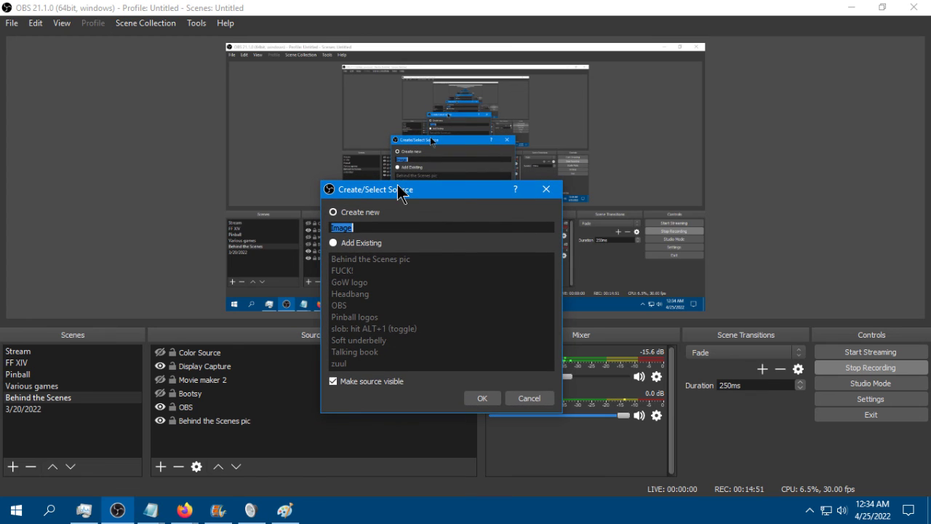
{"action": "type", "text": "Just some image"}
Create the 'Just some image' source and set its file to FF XIV character plate.png
{"action": "key", "text": "Return"}
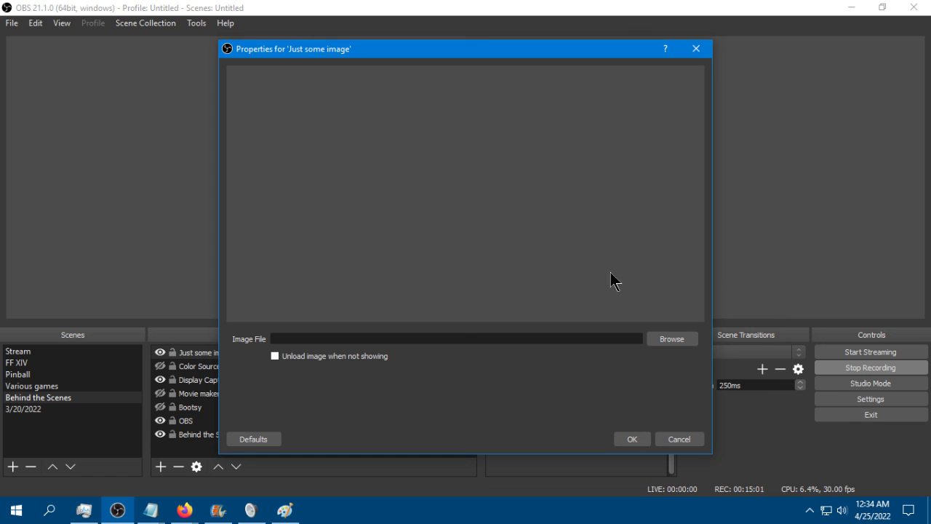
{"action": "left_click_drag", "start_coordinate": [492, 50], "coordinate": [430, 79]}
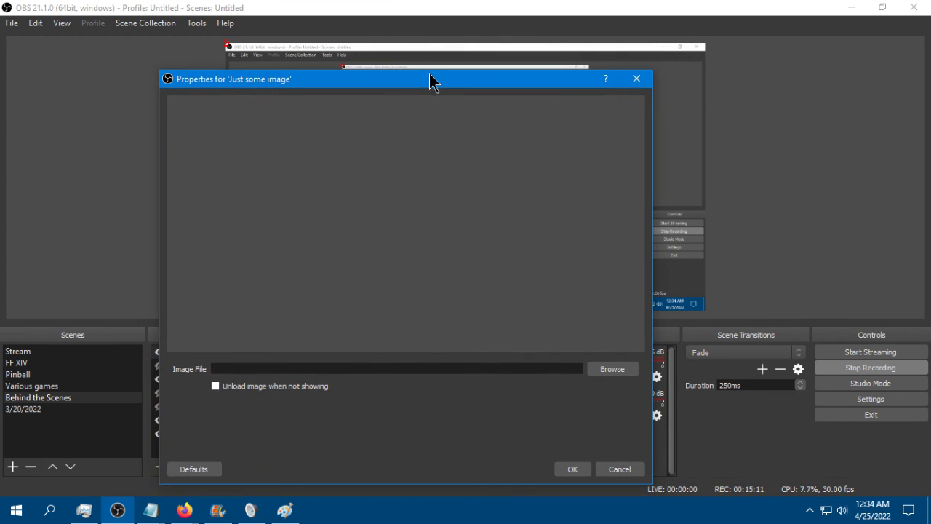
{"action": "left_click", "coordinate": [614, 374]}
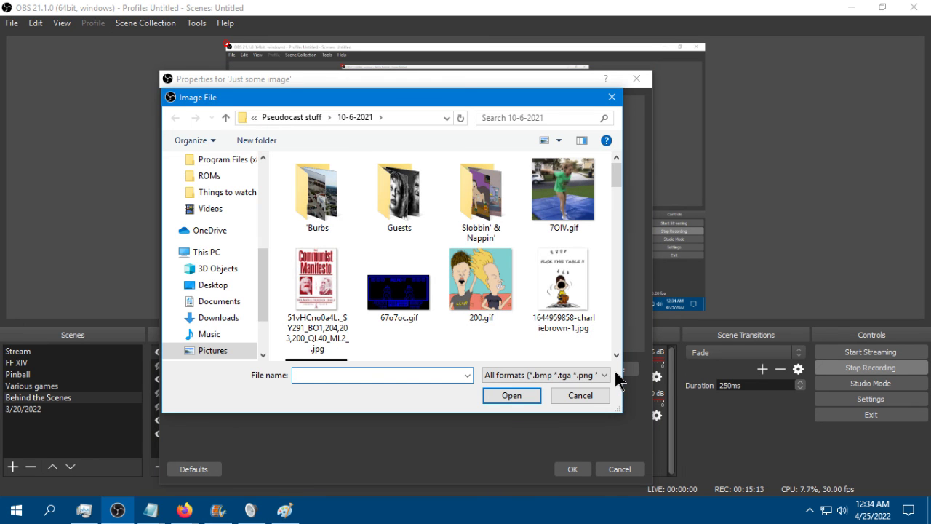
{"action": "left_click_drag", "start_coordinate": [483, 97], "coordinate": [474, 143]}
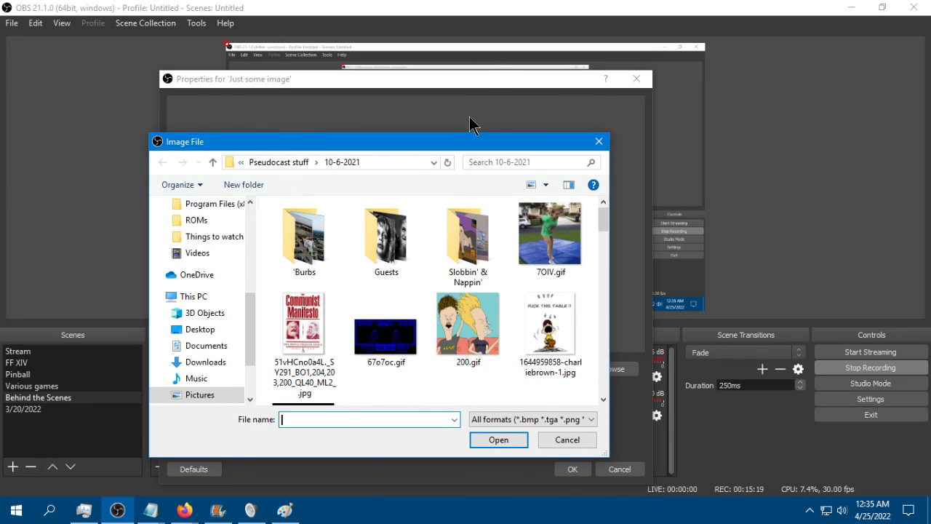
{"action": "mouse_move", "coordinate": [453, 145]}
{"action": "left_mouse_down"}
{"action": "mouse_move", "coordinate": [674, 113]}
{"action": "mouse_move", "coordinate": [419, 139]}
{"action": "mouse_move", "coordinate": [446, 140]}
{"action": "left_mouse_up"}
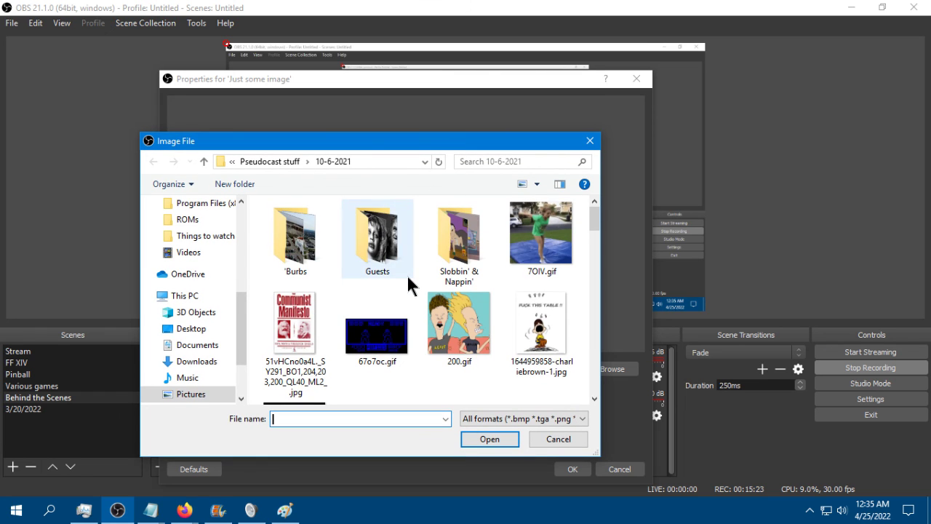
{"action": "scroll", "coordinate": [424, 276], "scroll_direction": "down", "scroll_amount": 4}
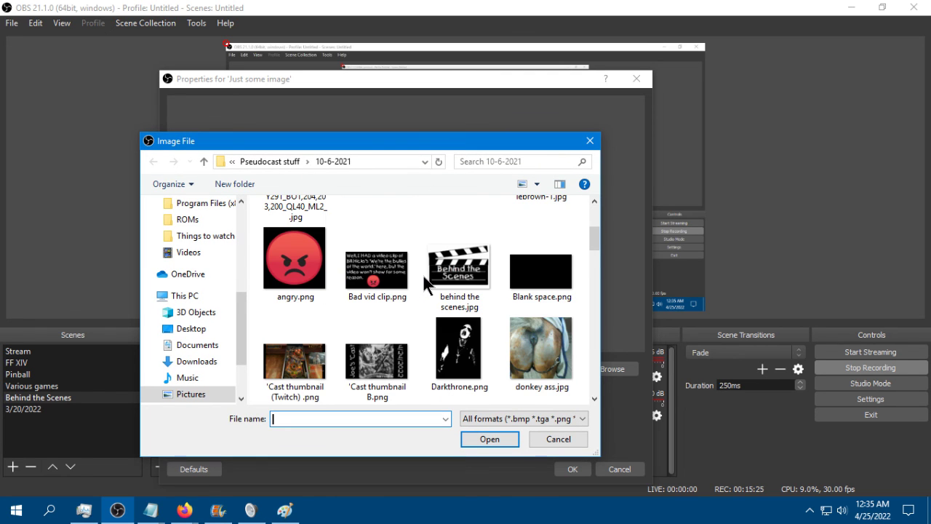
{"action": "scroll", "coordinate": [423, 273], "scroll_direction": "down", "scroll_amount": 1}
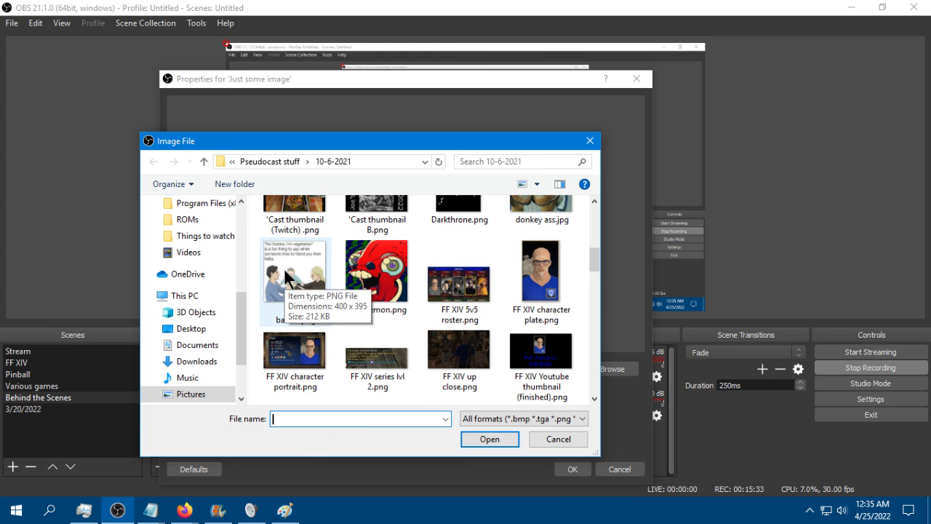
{"action": "double_click", "coordinate": [541, 286]}
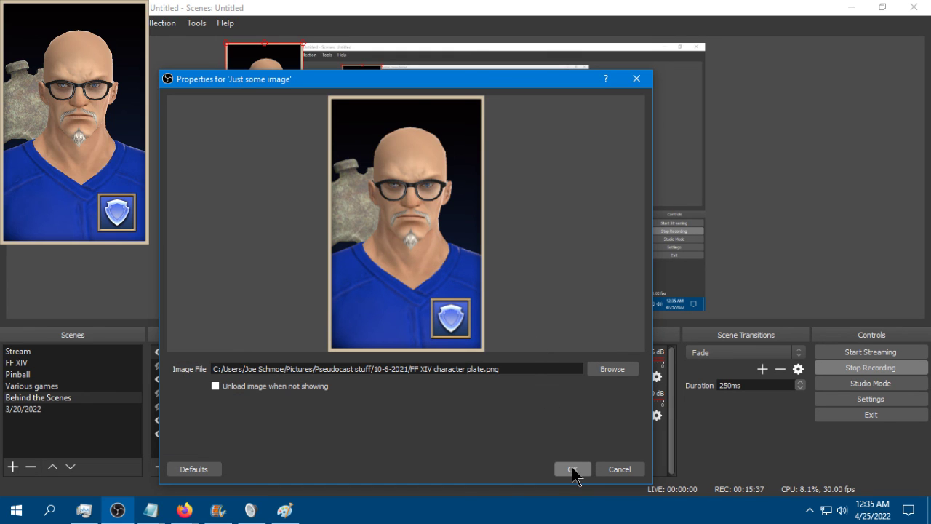
Apply the image properties and move the character portrait up and left in the preview
{"action": "left_click", "coordinate": [572, 468]}
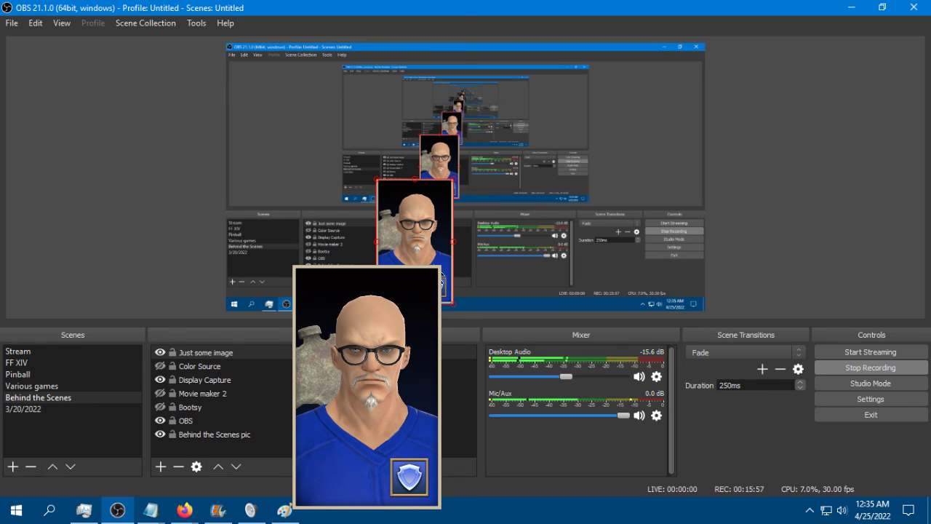
{"action": "left_click_drag", "start_coordinate": [431, 262], "coordinate": [359, 184]}
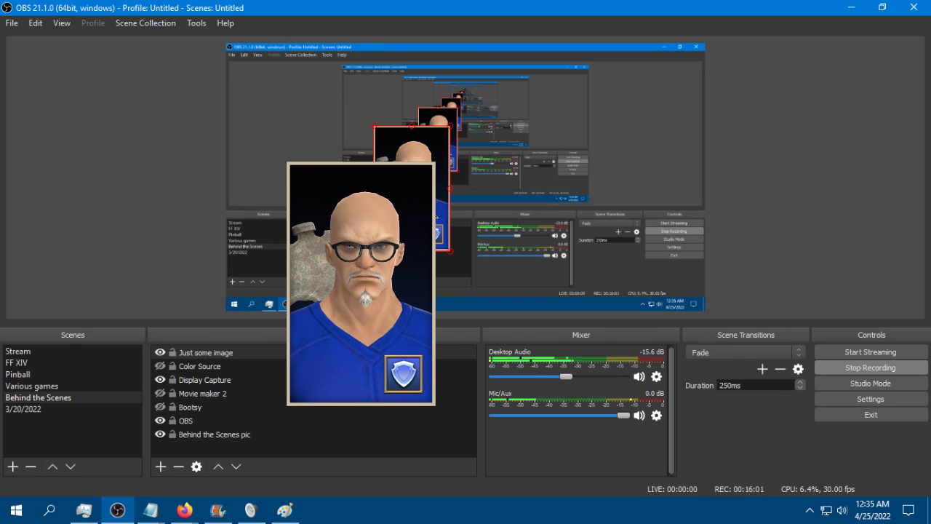
Delete the 'Just some image' source, confirm removal, and clear the selection
{"action": "left_click", "coordinate": [216, 355]}
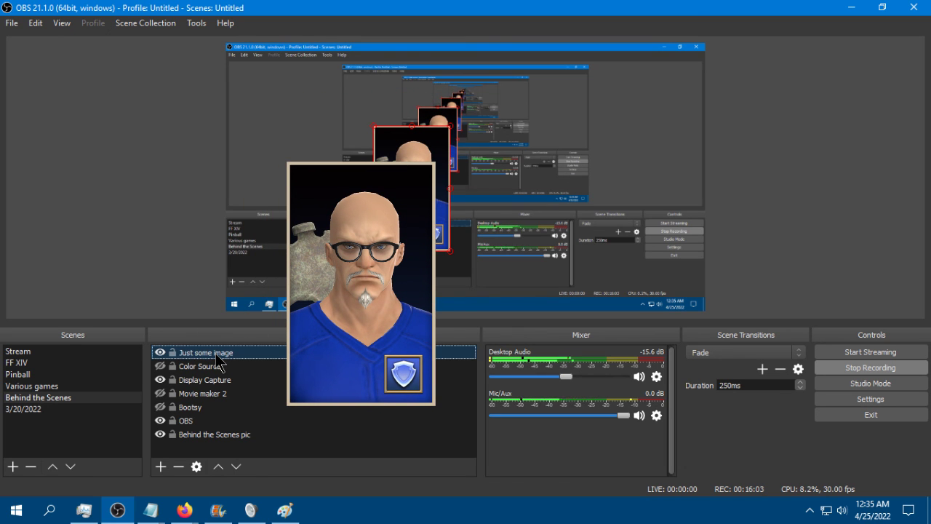
{"action": "key", "text": "Delete"}
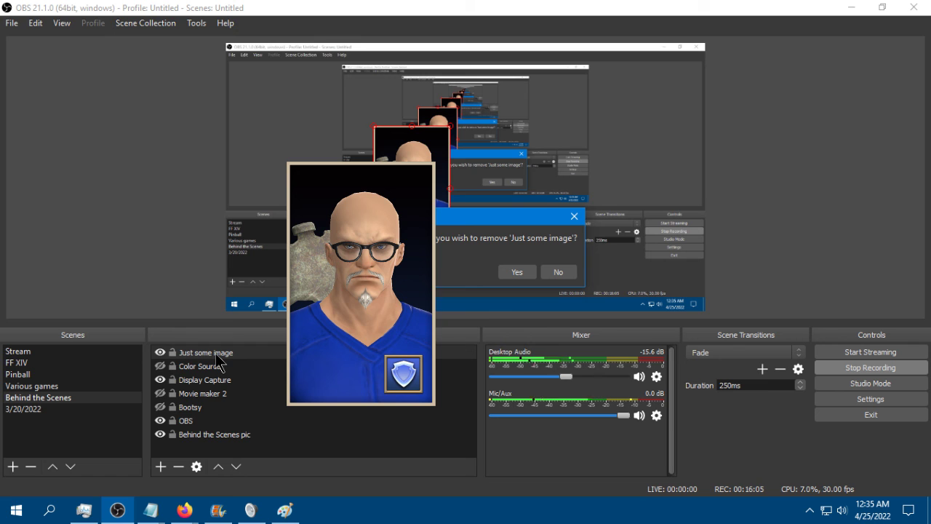
{"action": "key", "text": "Return"}
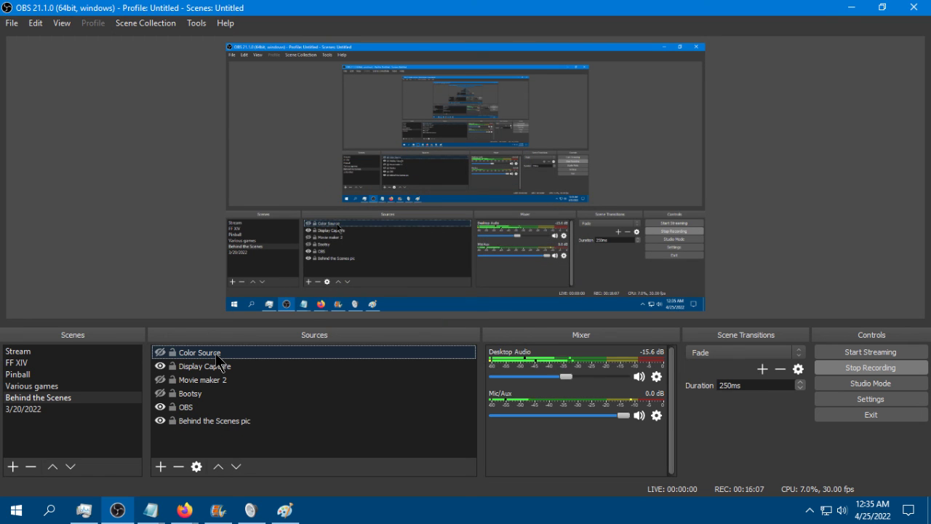
{"action": "left_click", "coordinate": [135, 186]}
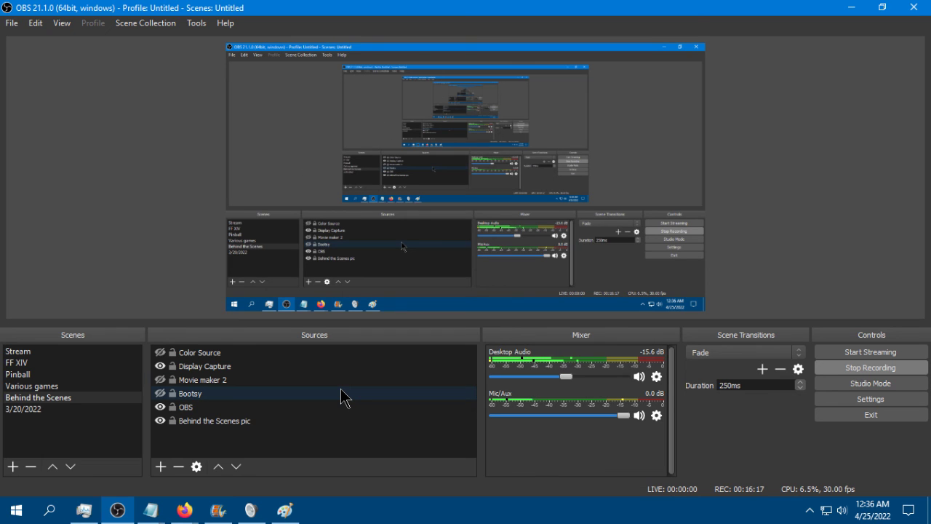
Add a new Browser source to the Behind the Scenes scene, keeping the default name 'Browser'
{"action": "left_click", "coordinate": [160, 466]}
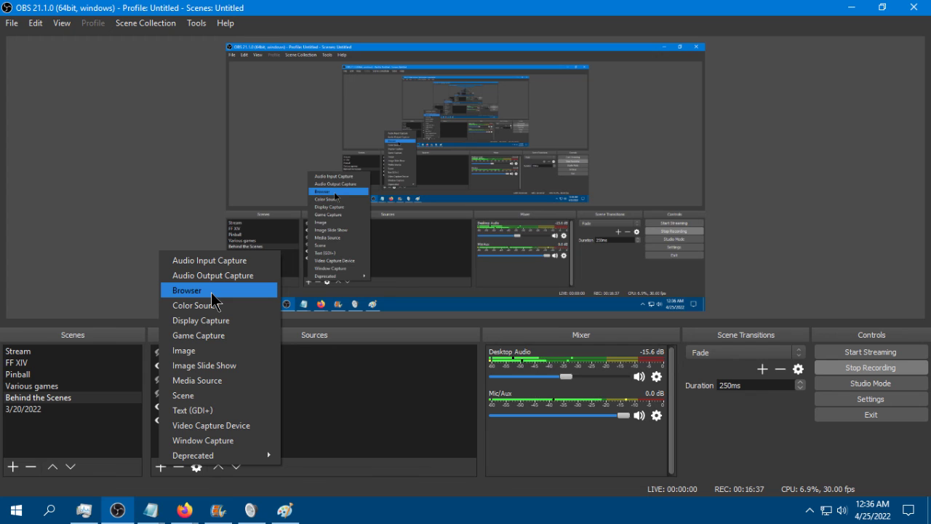
{"action": "left_click", "coordinate": [211, 293]}
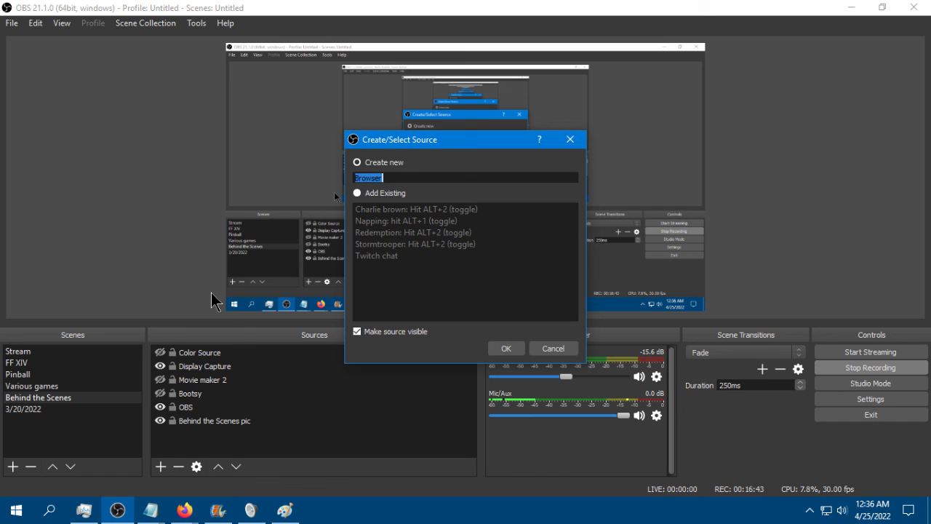
Copy the First Talking-Books announcement image link from Firefox's 'the talking book' image results
{"action": "key", "text": "alt+Tab"}
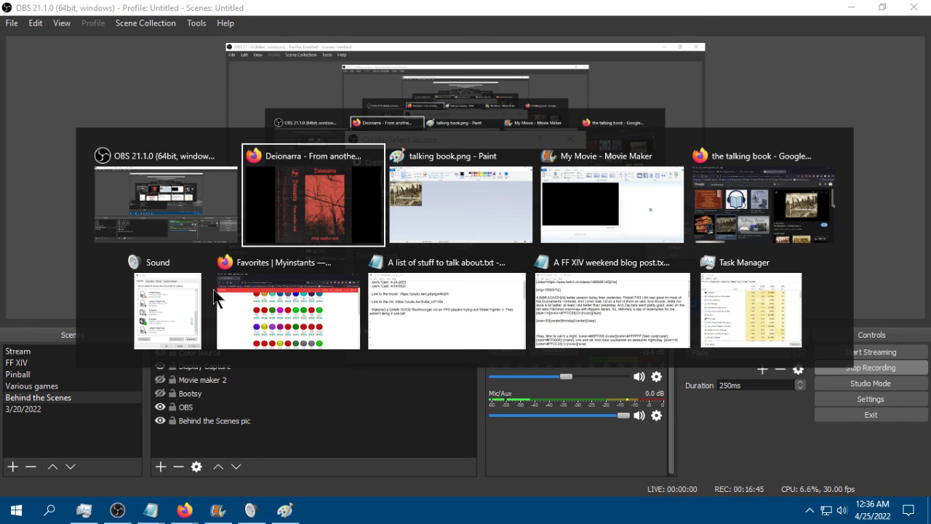
{"action": "key", "text": "Tab"}
{"action": "key", "text": "Tab"}
{"action": "key", "text": "Tab"}
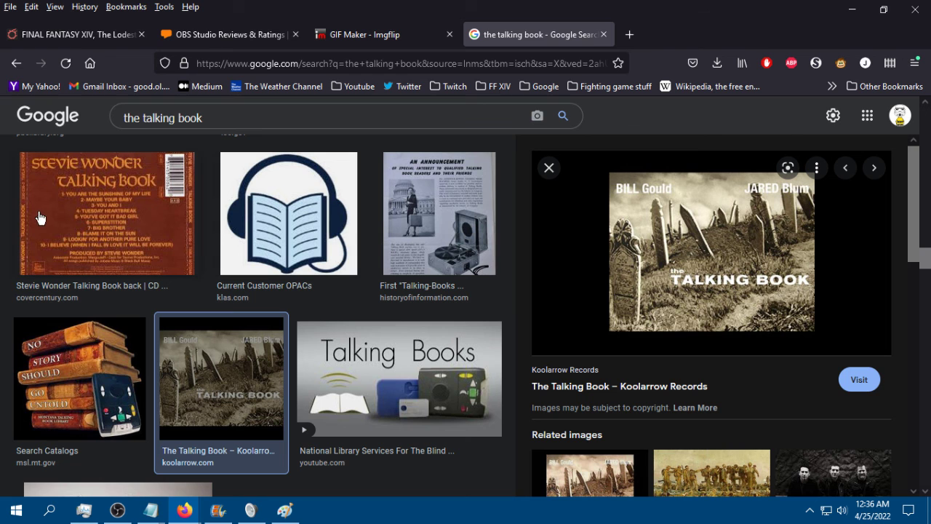
{"action": "left_click", "coordinate": [107, 220]}
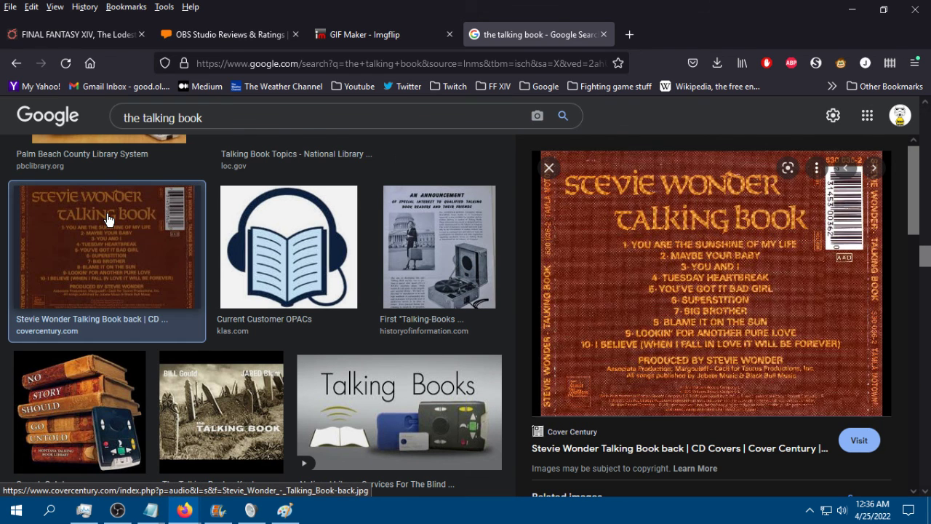
{"action": "key", "text": "alt+Tab"}
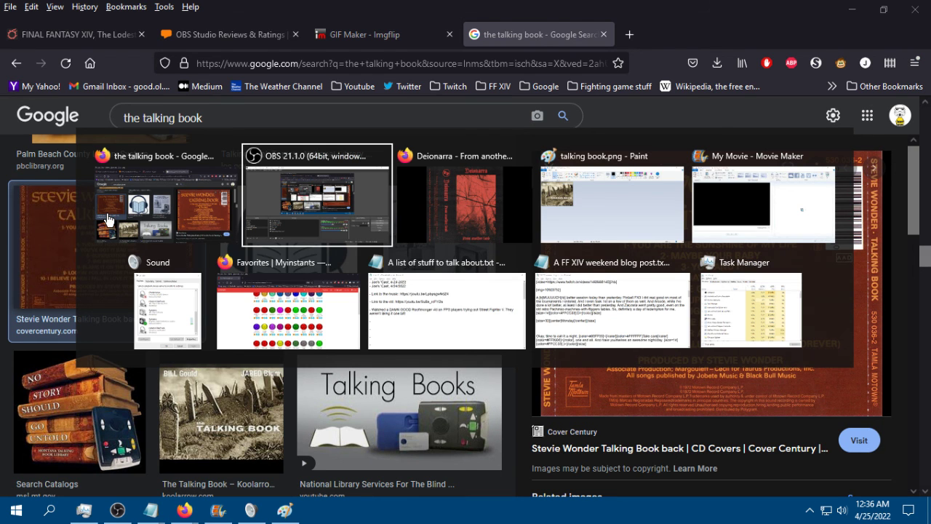
{"action": "key", "text": "alt+shift+Tab"}
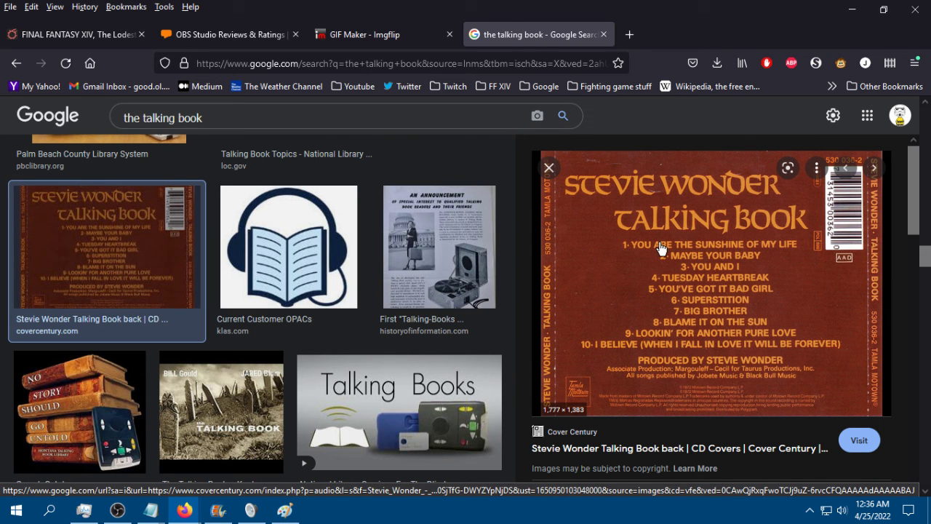
{"action": "left_click", "coordinate": [431, 252]}
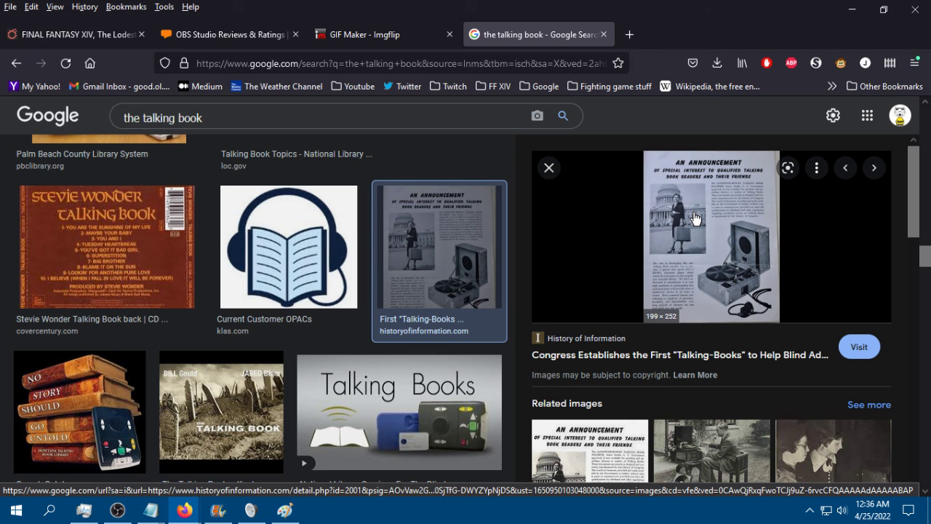
{"action": "right_click", "coordinate": [695, 218]}
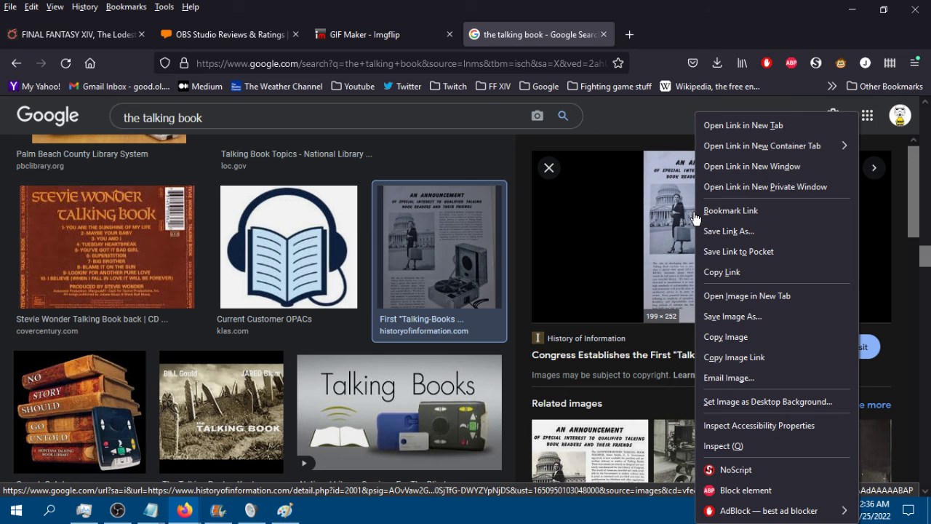
{"action": "left_click", "coordinate": [759, 364]}
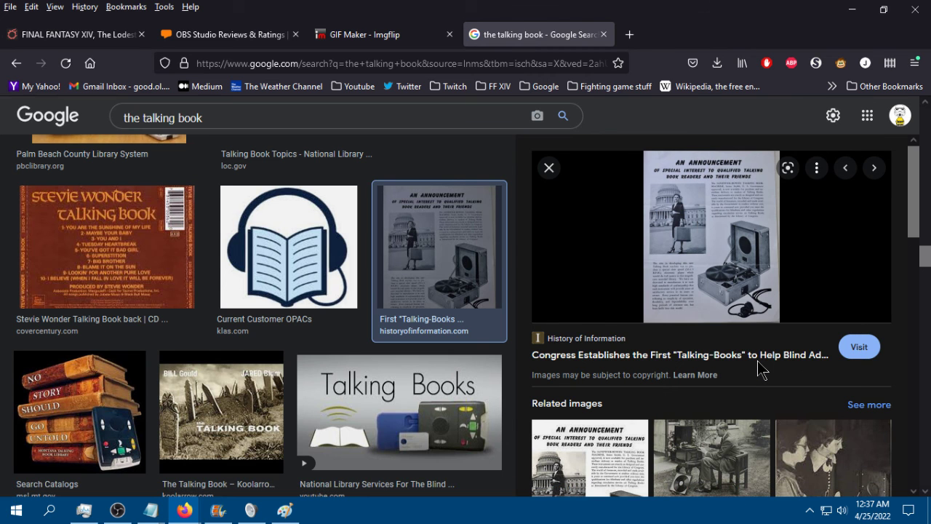
{"action": "key", "text": "alt+Tab"}
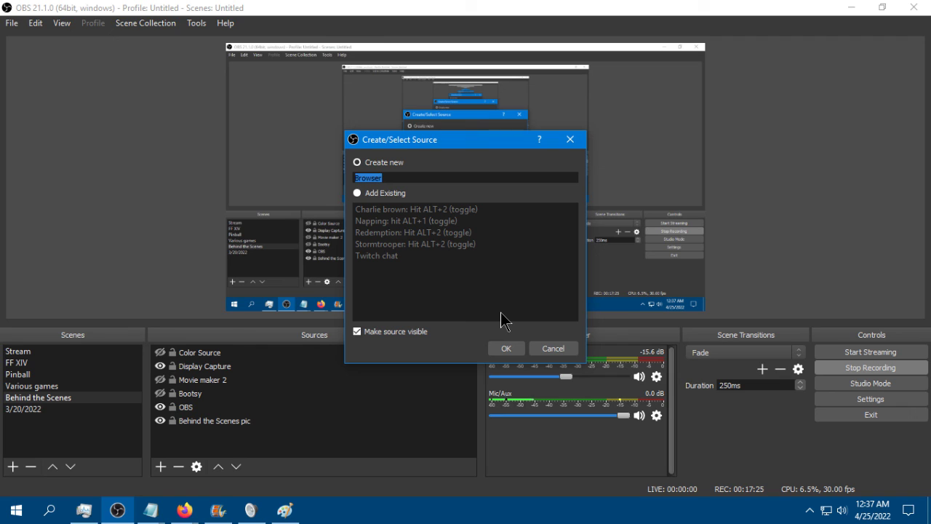
Name the new browser source 'Another random image' and confirm its creation
{"action": "type", "text": "Another rand"}
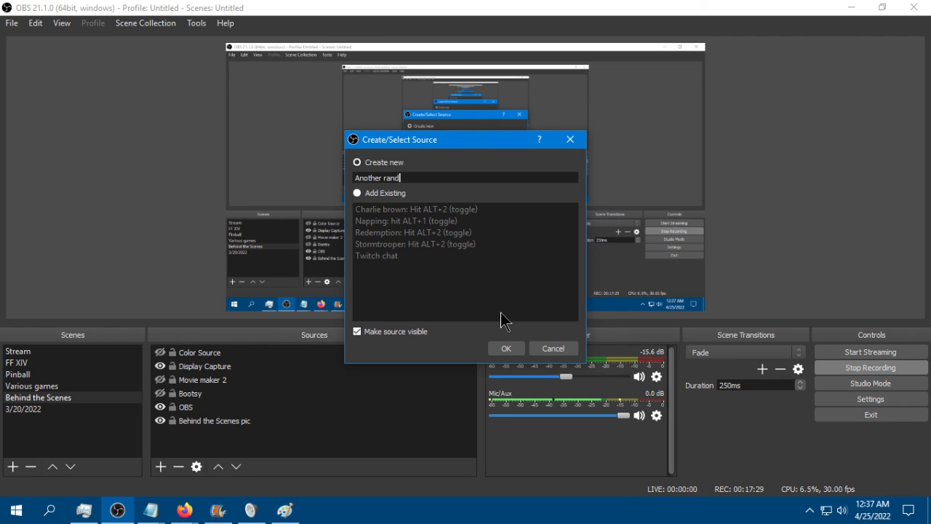
{"action": "type", "text": "om image"}
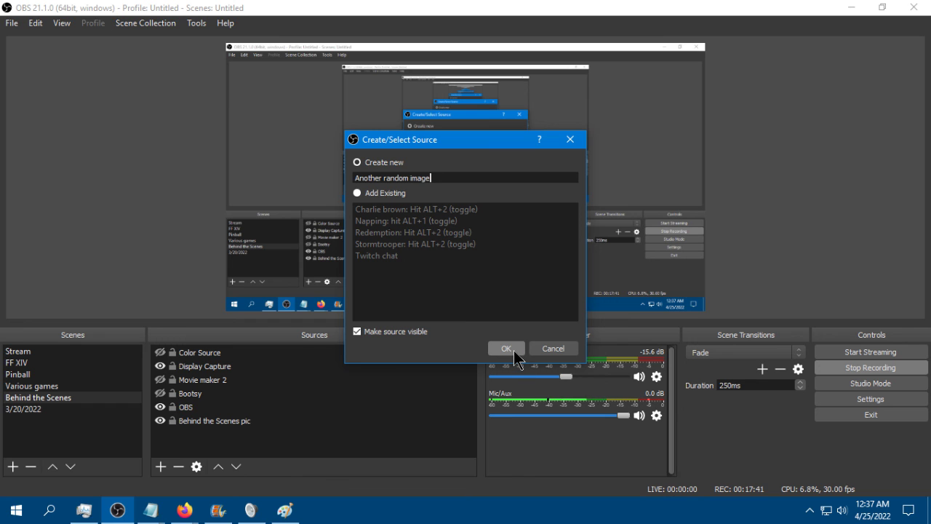
{"action": "left_click", "coordinate": [513, 353]}
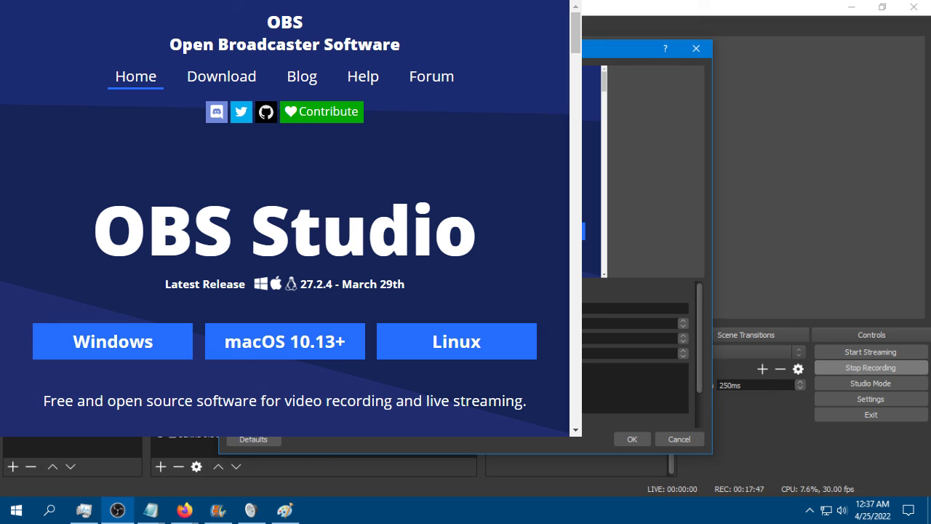
Set the source URL to the copied announcement image link, enter 199 for width and height, and save
{"action": "type", "text": "ong"}
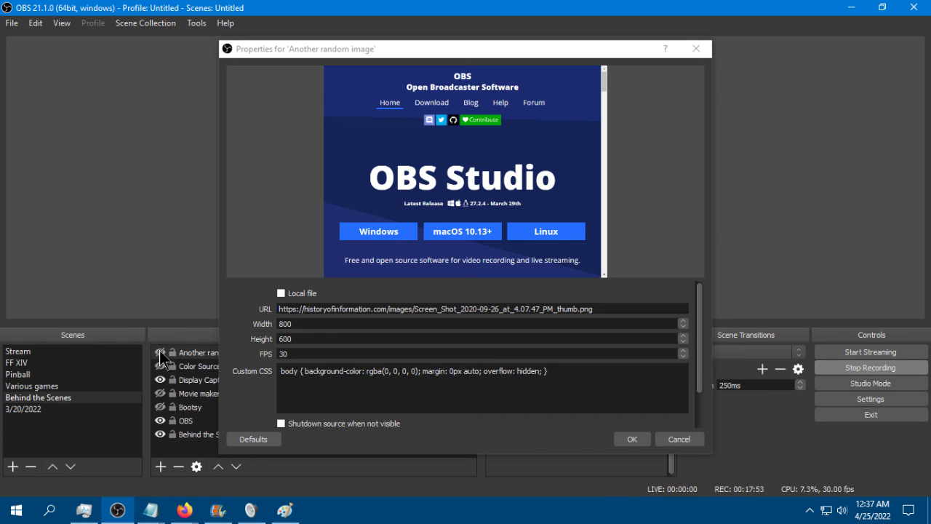
{"action": "key", "text": "alt+Tab"}
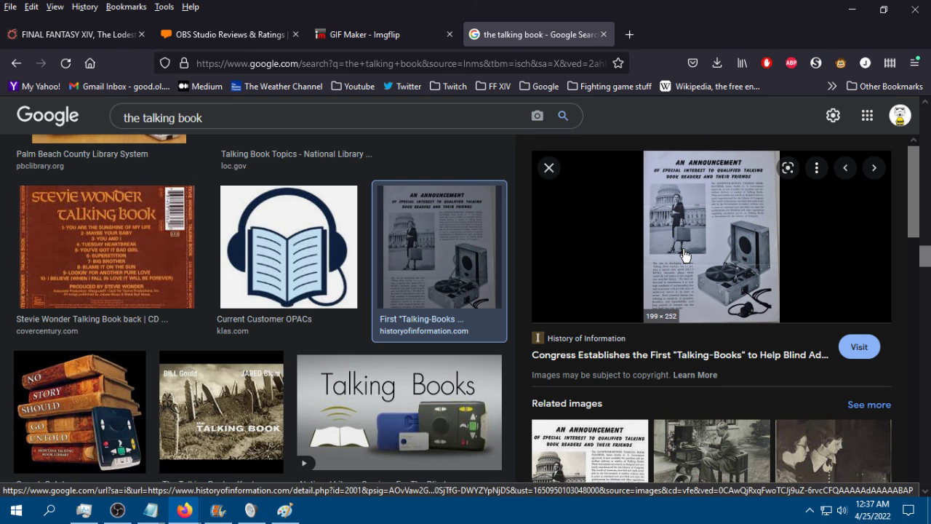
{"action": "key", "text": "alt+Tab"}
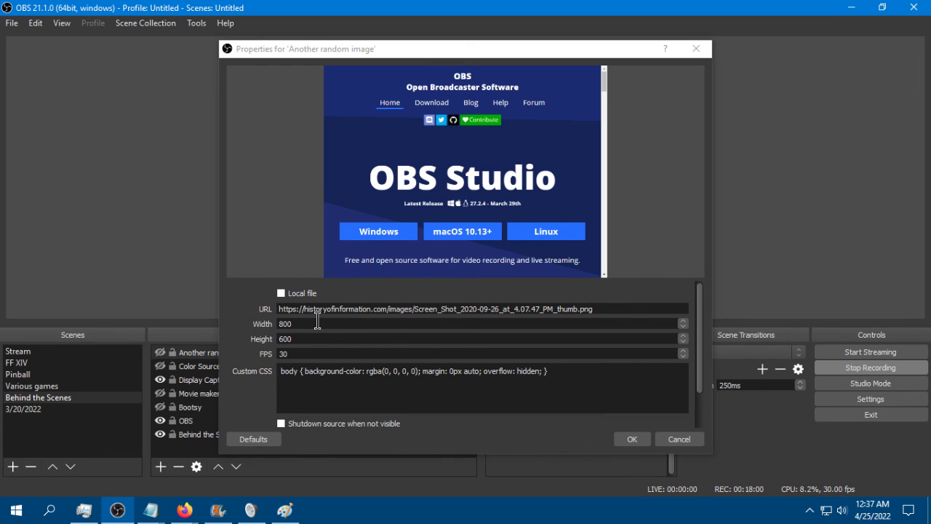
{"action": "double_click", "coordinate": [297, 323]}
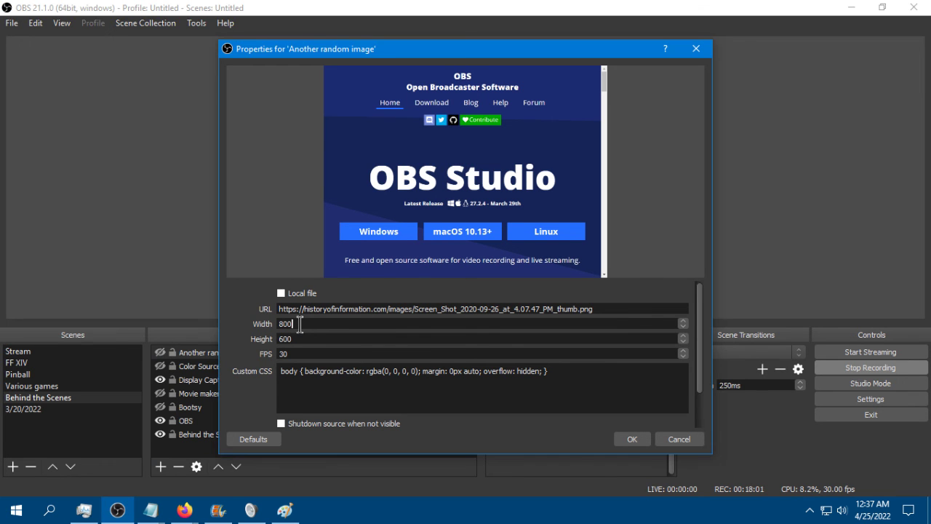
{"action": "type", "text": "199"}
{"action": "key", "text": "Tab"}
{"action": "type", "text": "199"}
{"action": "key", "text": "Return"}
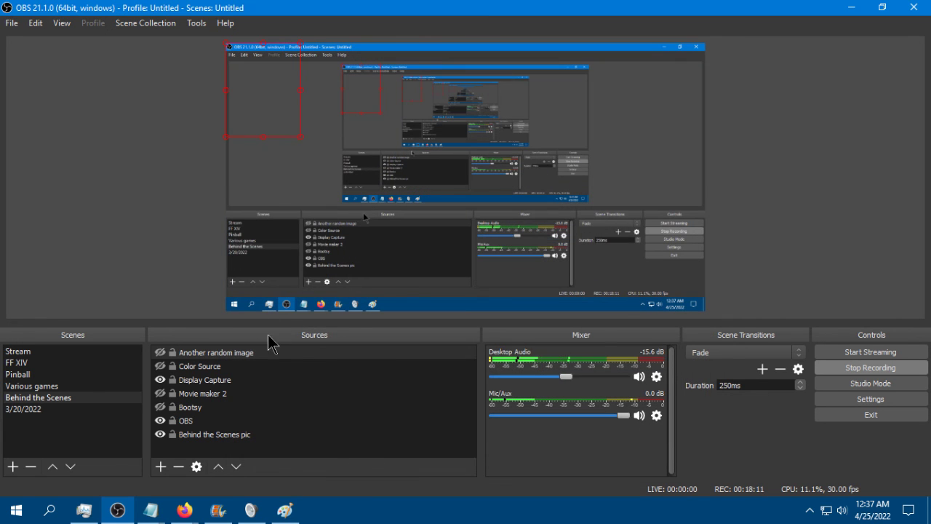
Make 'Another random image' visible and drag its corner to enlarge it across the preview
{"action": "left_click", "coordinate": [158, 352]}
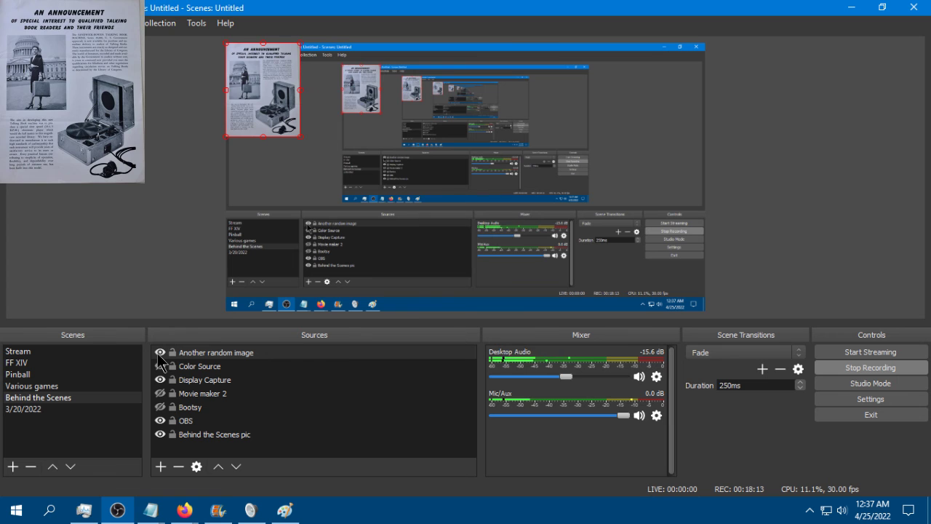
{"action": "left_click_drag", "start_coordinate": [300, 138], "coordinate": [454, 172]}
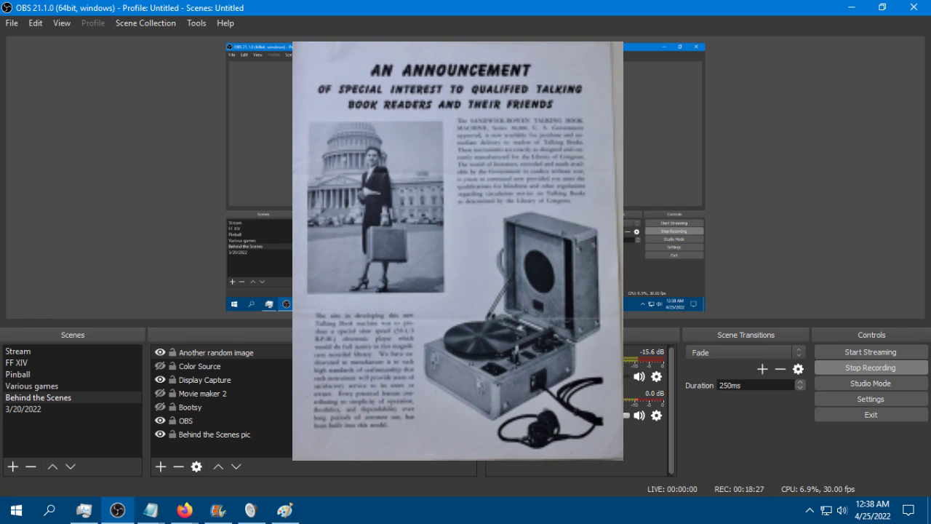
Open the properties of 'Another random image' and close them again unchanged
{"action": "right_click", "coordinate": [245, 356]}
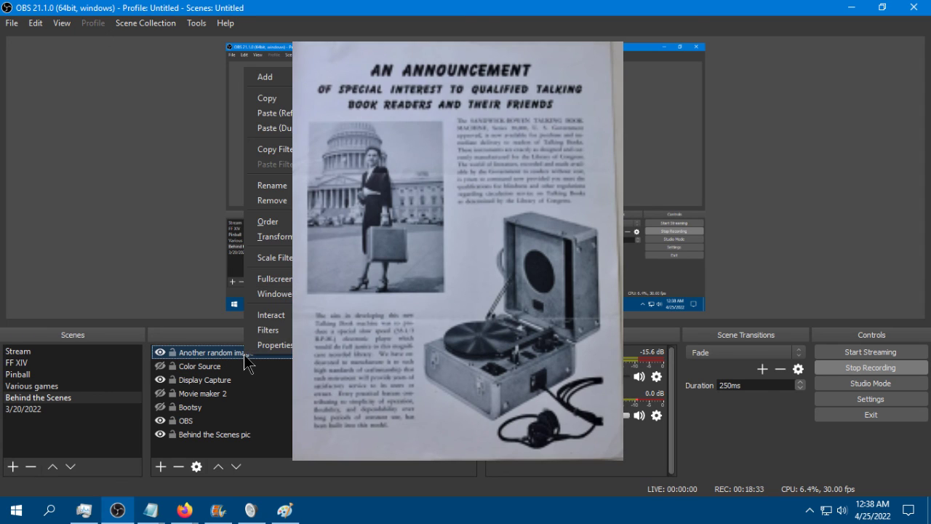
{"action": "left_click", "coordinate": [274, 352]}
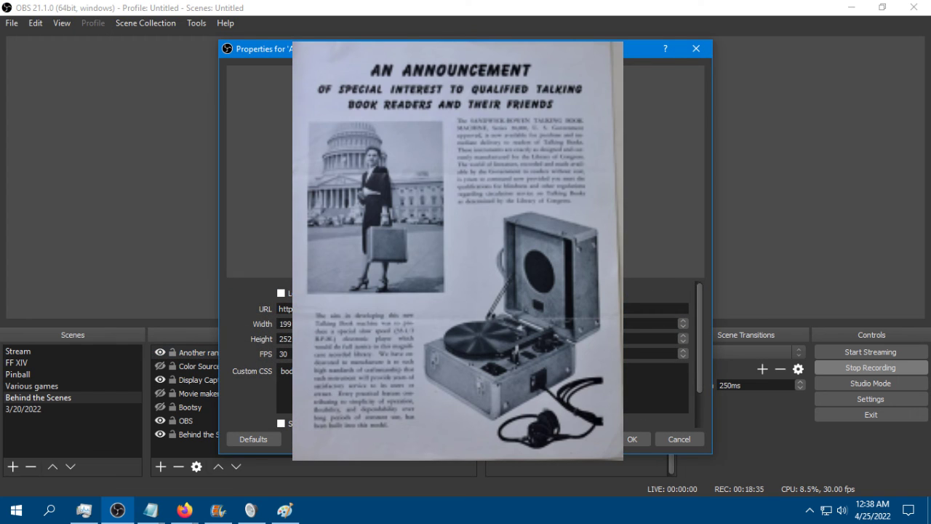
{"action": "double_click", "coordinate": [283, 324]}
{"action": "key", "text": "Return"}
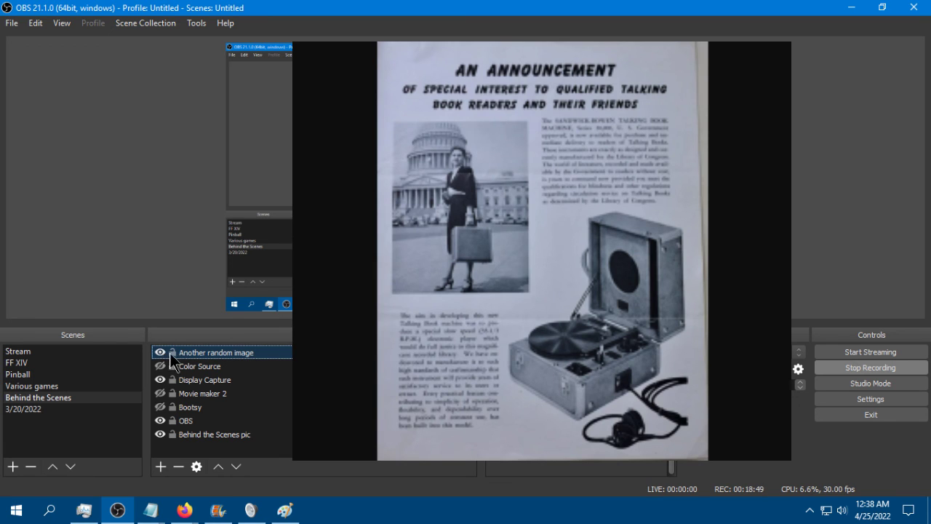
Set the width of 'Another random image' to 199, then hide the source
{"action": "right_click", "coordinate": [195, 351]}
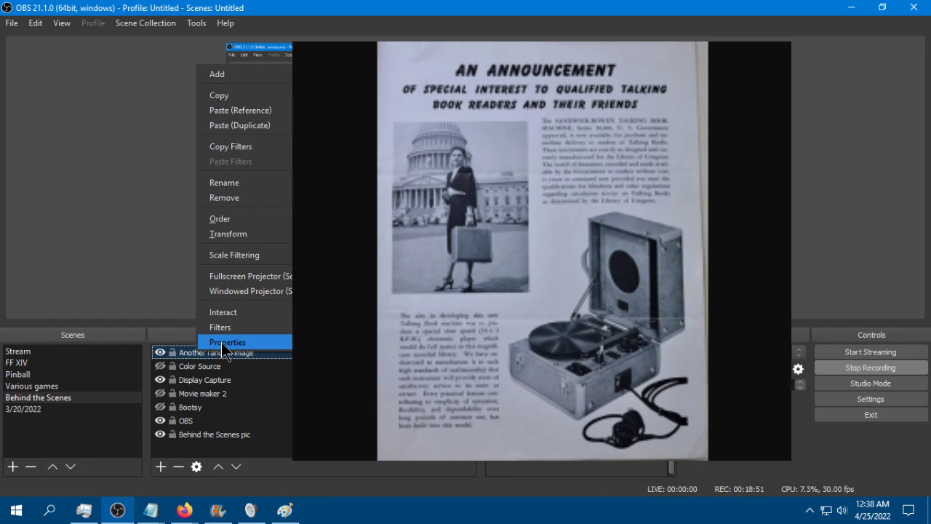
{"action": "left_click", "coordinate": [221, 342]}
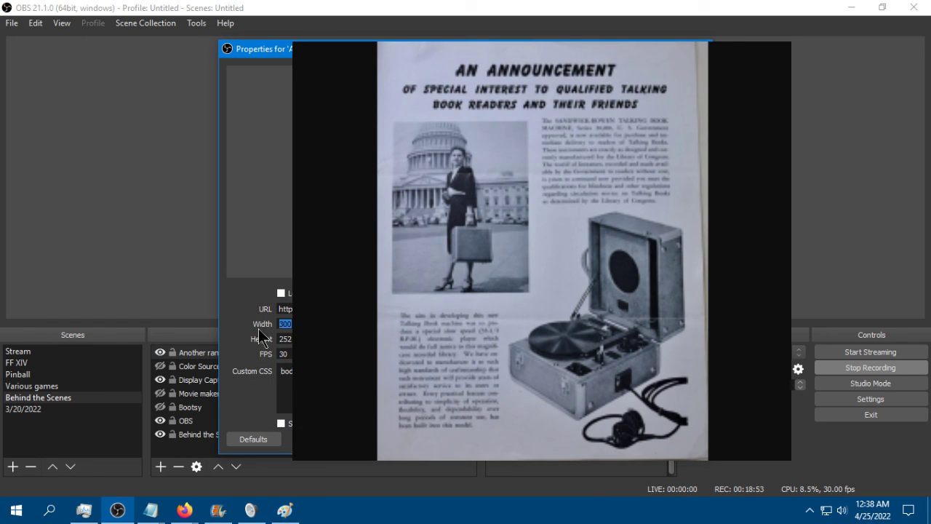
{"action": "type", "text": "199"}
{"action": "key", "text": "Return"}
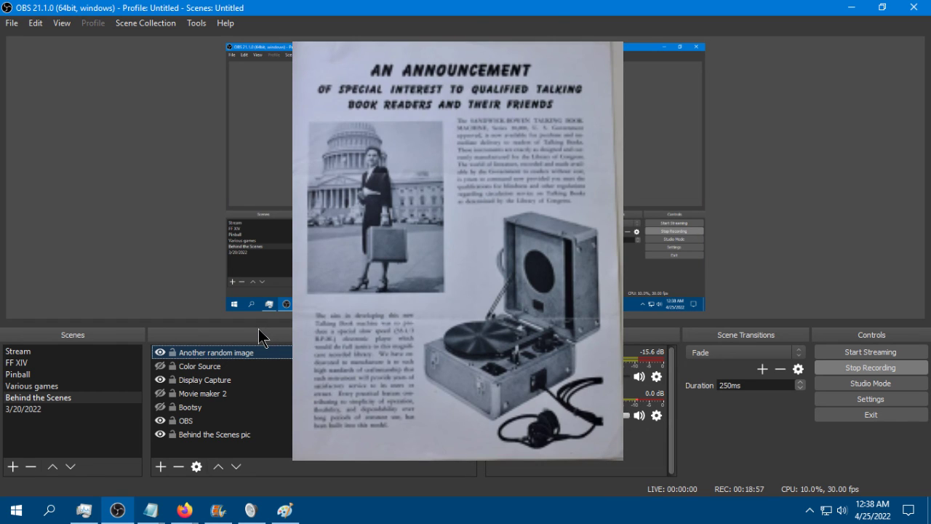
{"action": "left_click", "coordinate": [160, 352]}
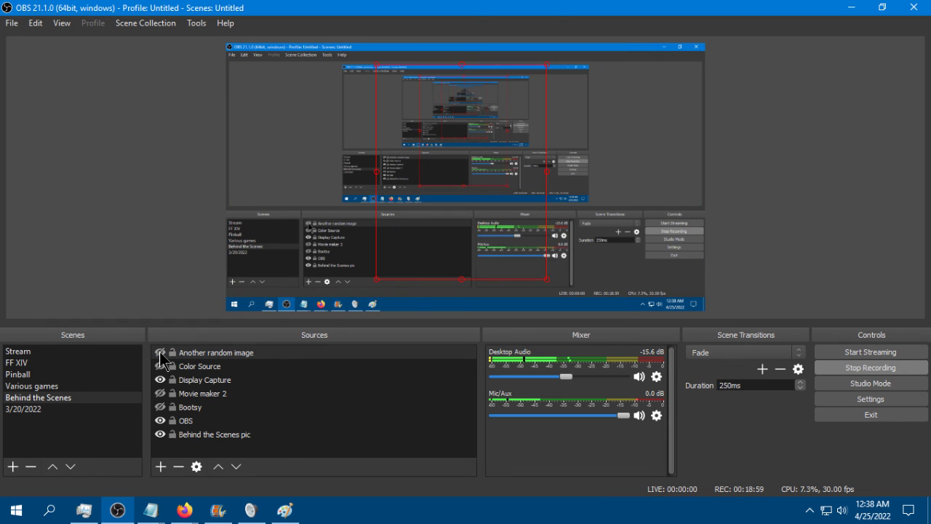
Delete the 'Another random image' source from the scene
{"action": "left_click", "coordinate": [220, 354]}
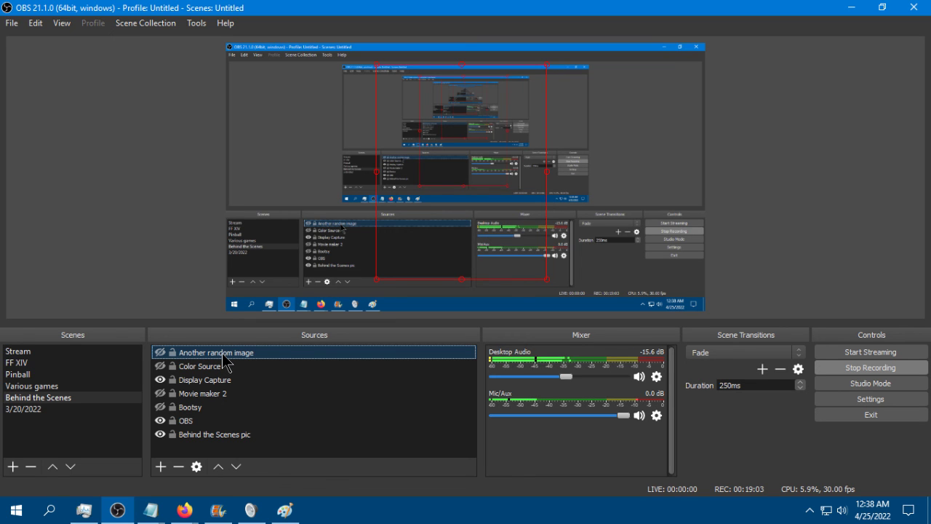
{"action": "key", "text": "Delete"}
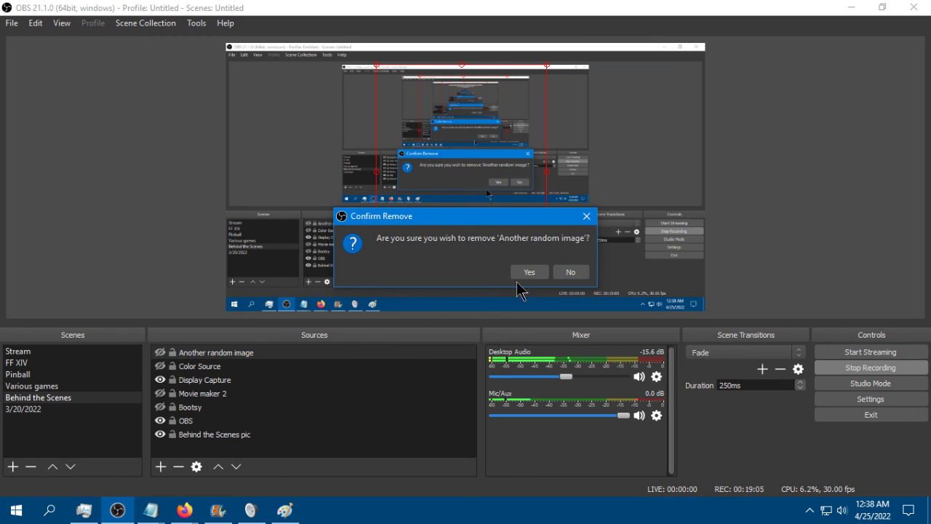
{"action": "left_click", "coordinate": [529, 272]}
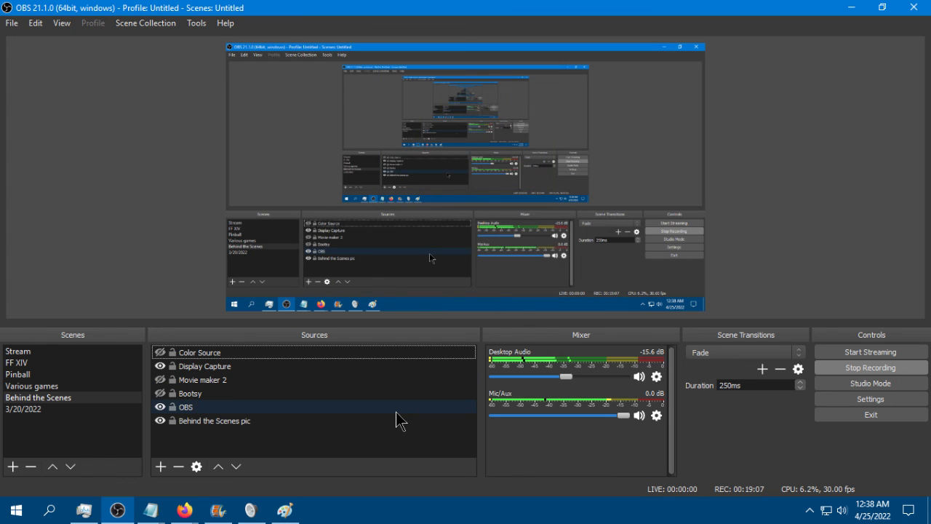
Select Bootsy and toggle the Color Source's visibility on and back off
{"action": "left_click", "coordinate": [322, 397]}
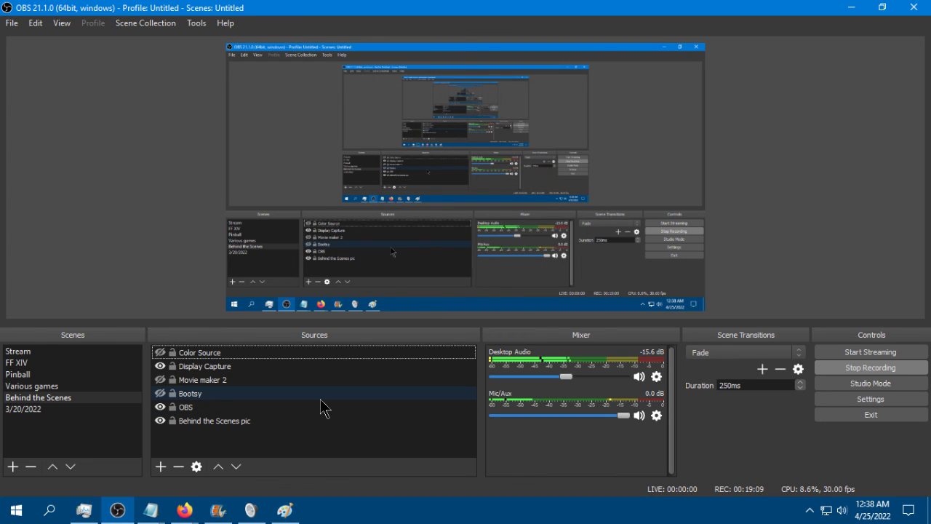
{"action": "left_click", "coordinate": [159, 352]}
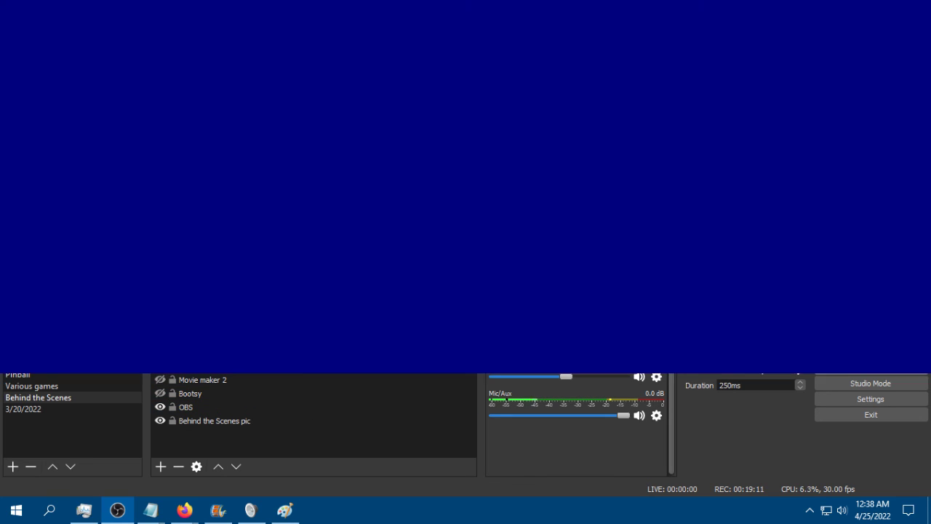
{"action": "left_click", "coordinate": [158, 352]}
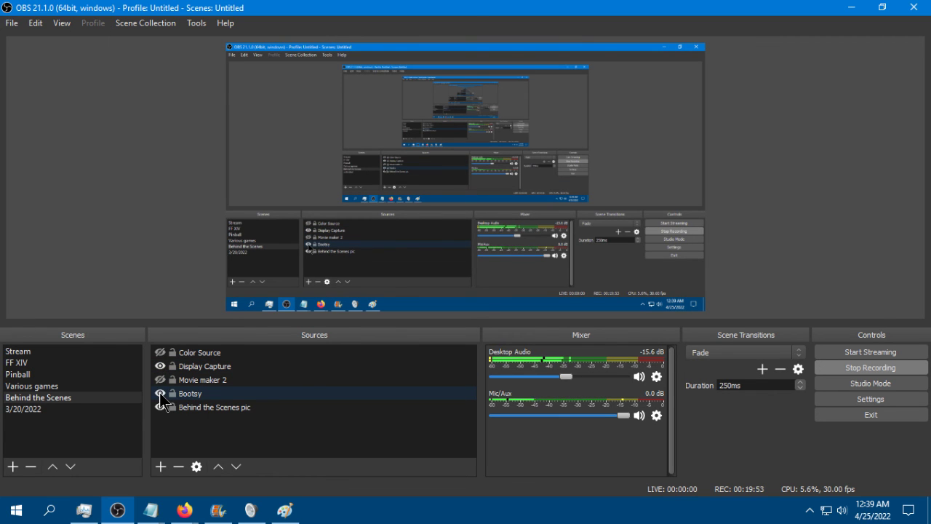
Hide the Bootsy source, delete it with confirmation, and clear the selection
{"action": "left_click", "coordinate": [159, 392]}
{"action": "left_click", "coordinate": [194, 397]}
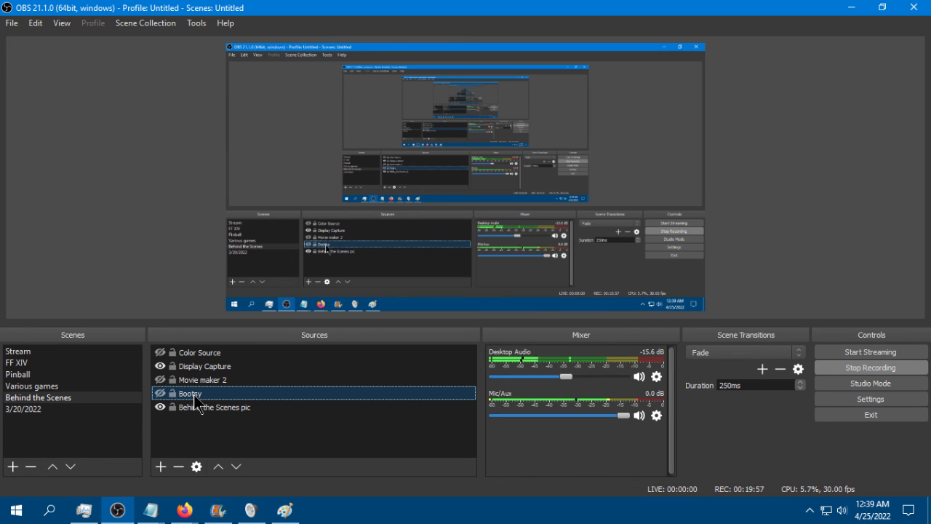
{"action": "key", "text": "Delete"}
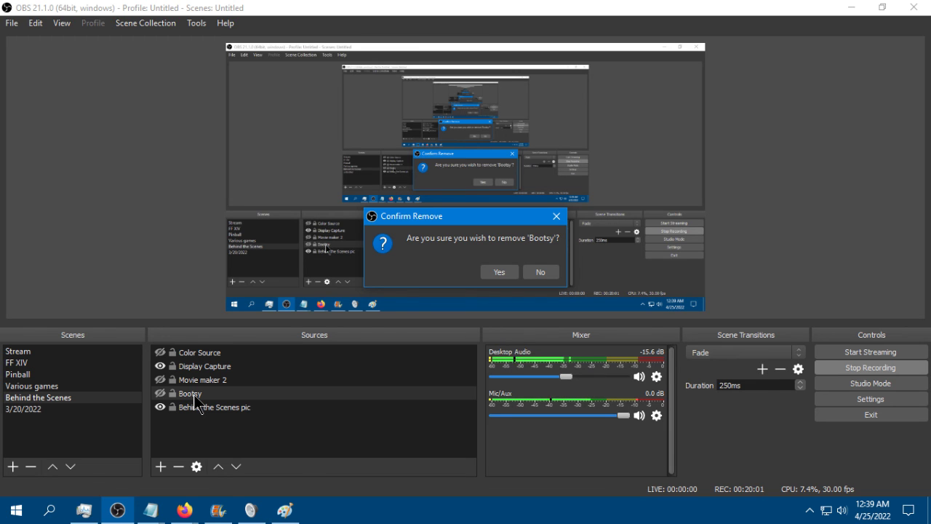
{"action": "key", "text": "Return"}
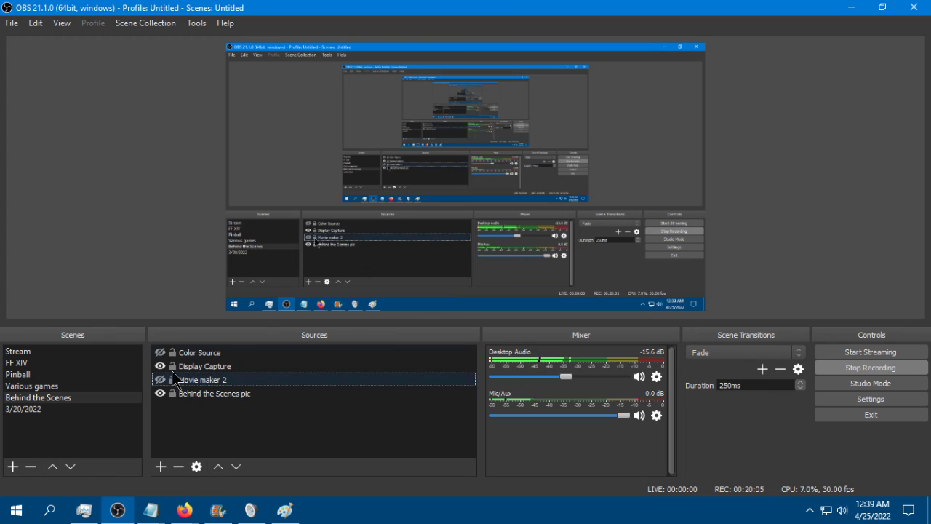
{"action": "left_click", "coordinate": [150, 286]}
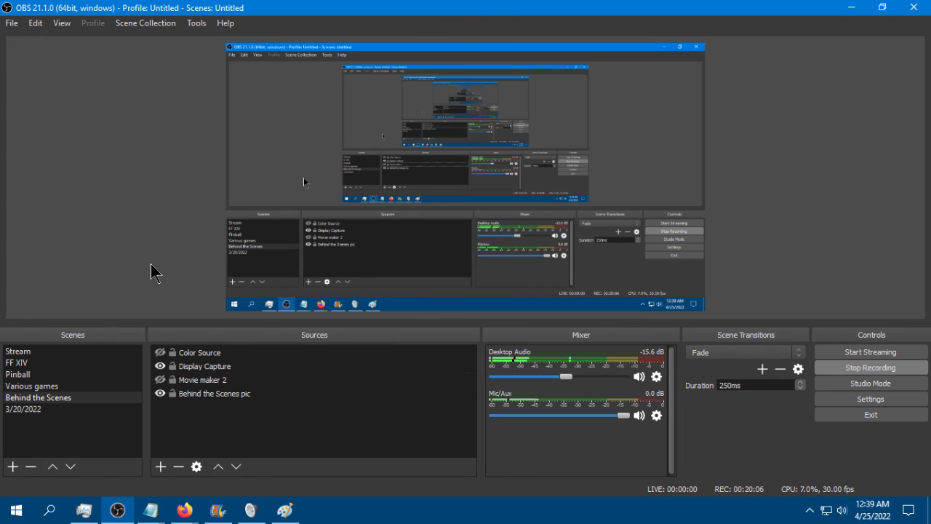
Select Display Capture and toggle its visibility to reveal the Movie maker 2 capture
{"action": "left_click", "coordinate": [161, 364]}
{"action": "left_click", "coordinate": [160, 365]}
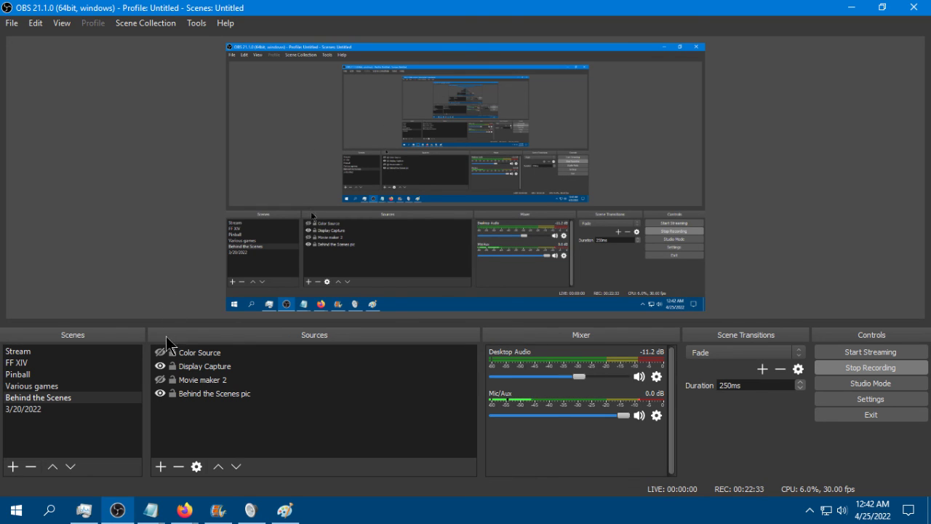
{"action": "left_click", "coordinate": [54, 412]}
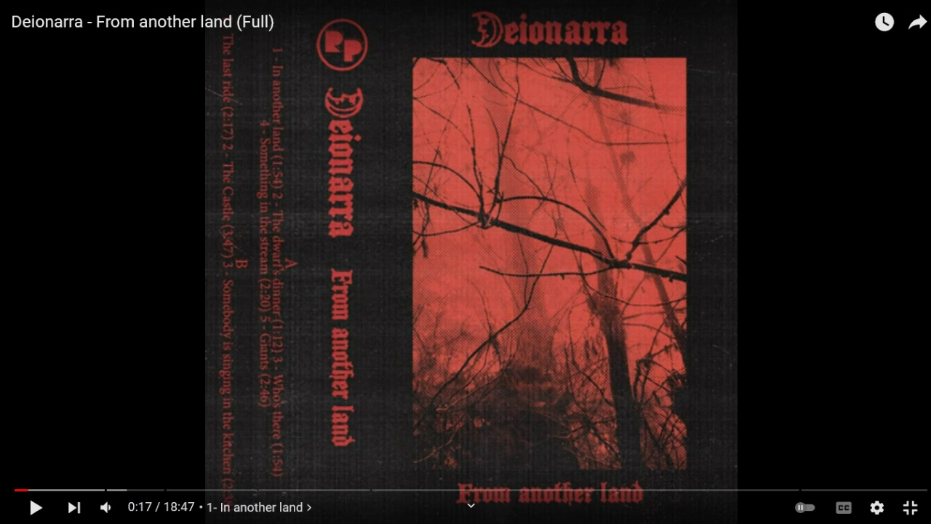